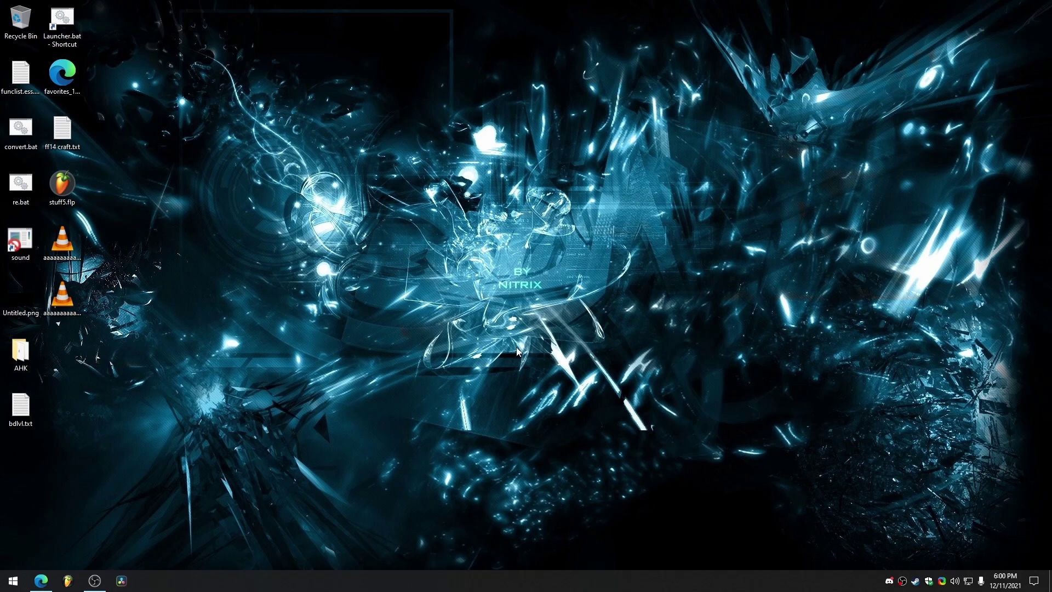
# Open the Steam library from the tray and include Tools in the Games filter.
pyautogui.rightClick(916, 576)
pyautogui.click(937, 495)
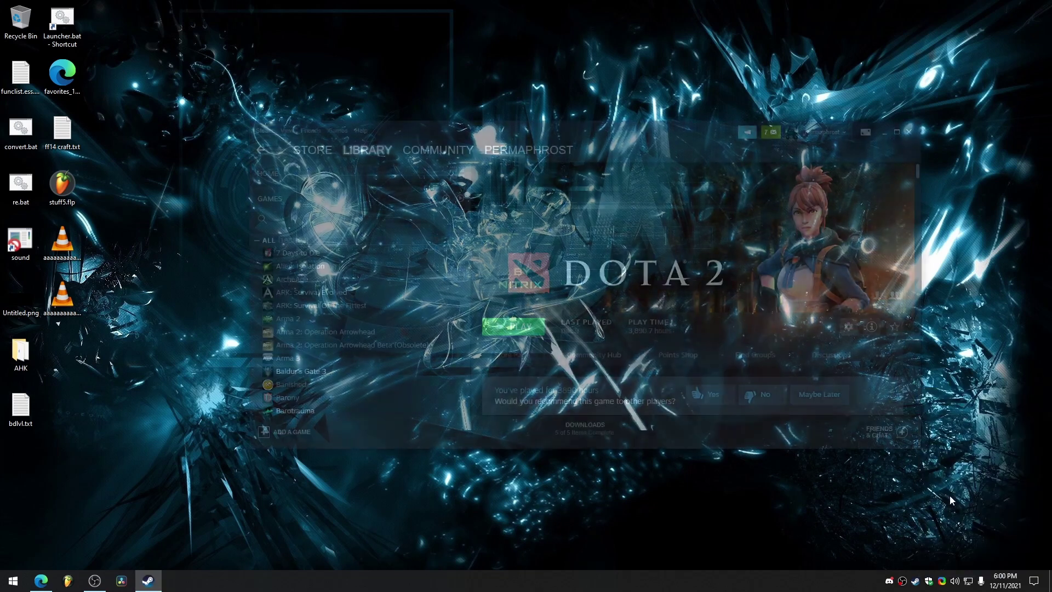
pyautogui.click(329, 200)
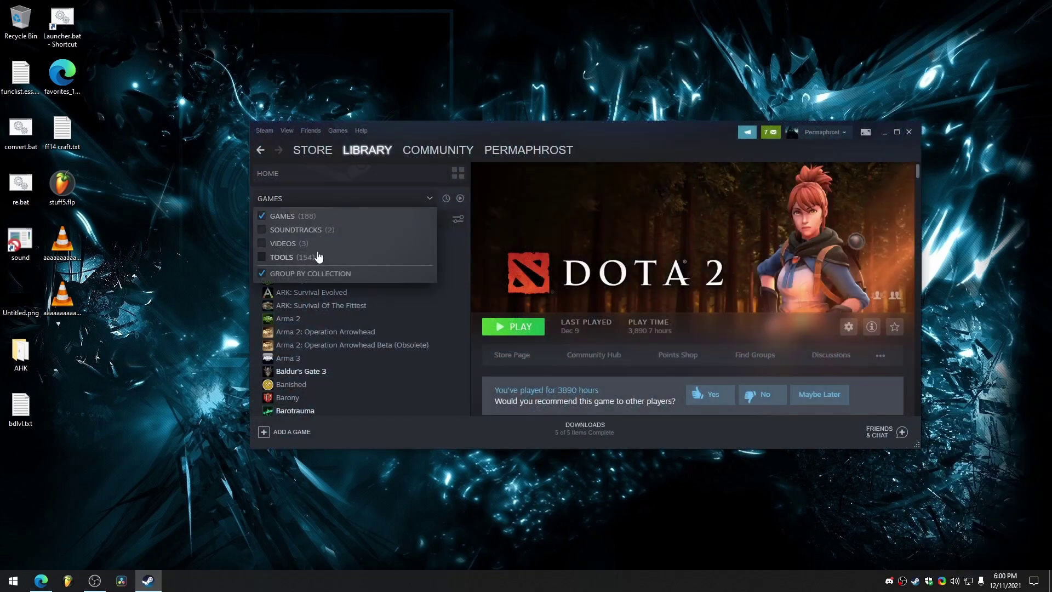
pyautogui.click(281, 261)
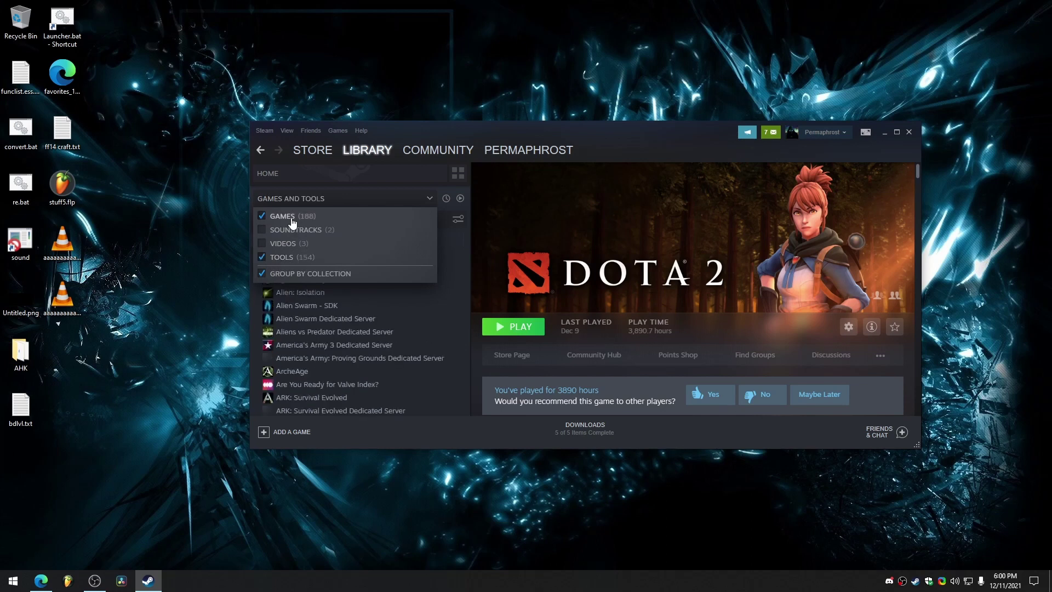
pyautogui.moveTo(464, 252); pyautogui.dragTo(463, 307)
pyautogui.scroll(-2, 422, 308)
pyautogui.scroll(4, 370, 288)
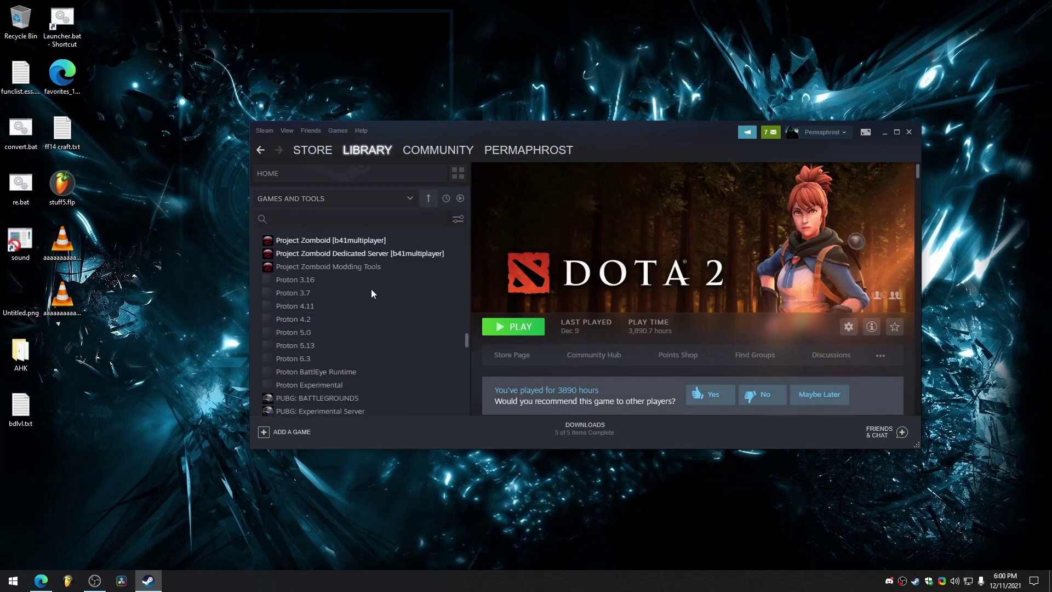
# Confirm Project Zomboid's beta branch is set to b41multiplayer in its Properties.
pyautogui.click(323, 327)
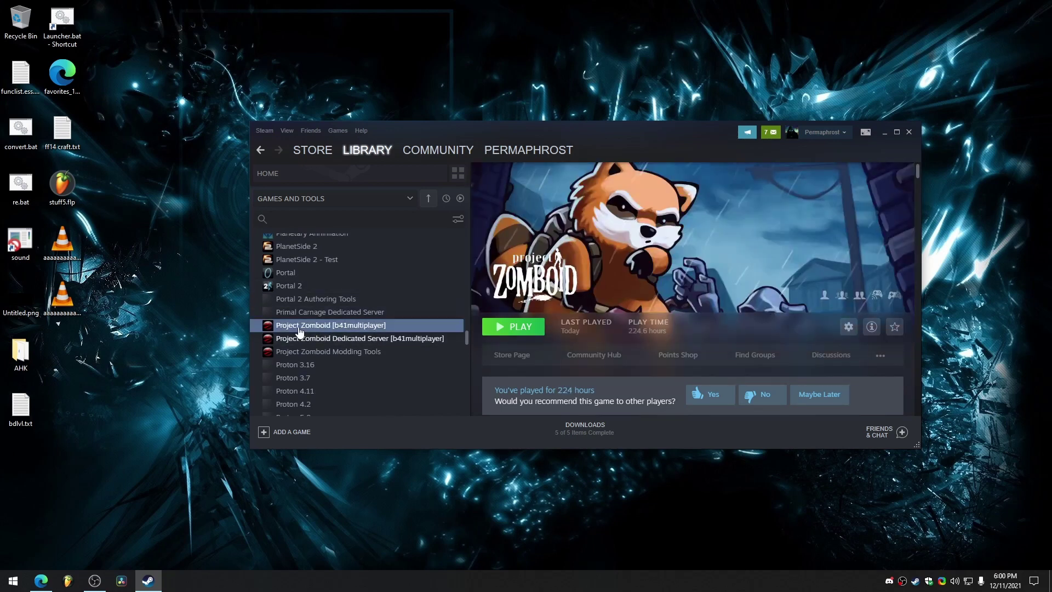
pyautogui.rightClick(340, 331)
pyautogui.click(372, 393)
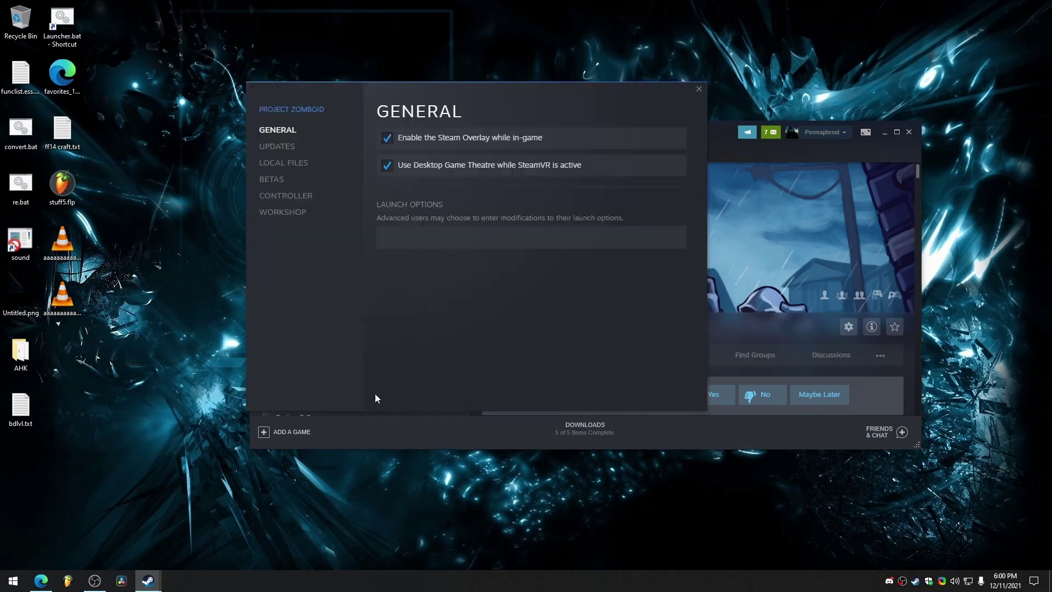
pyautogui.click(277, 180)
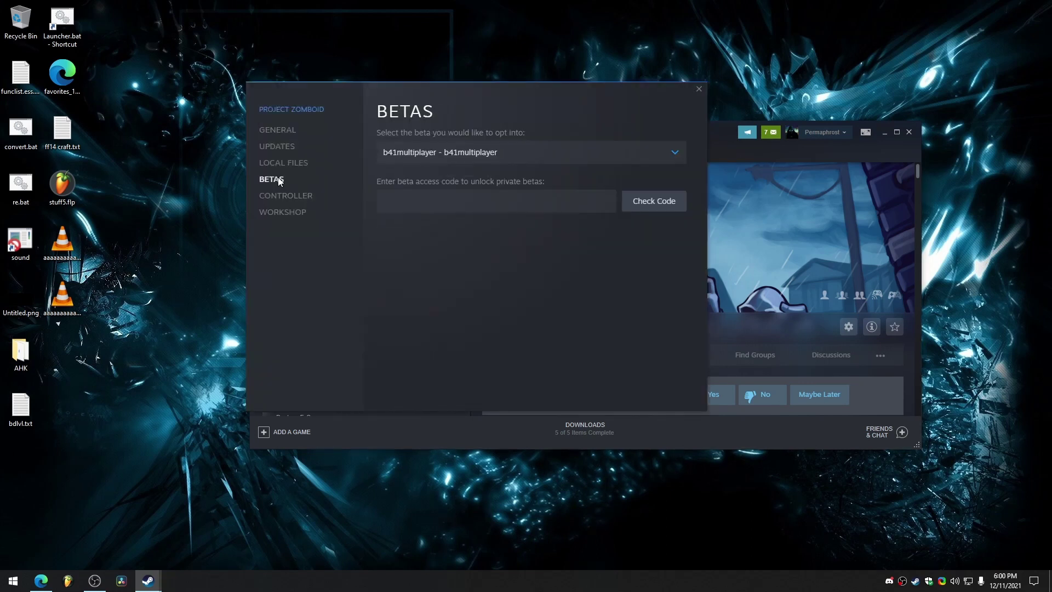
pyautogui.click(442, 153)
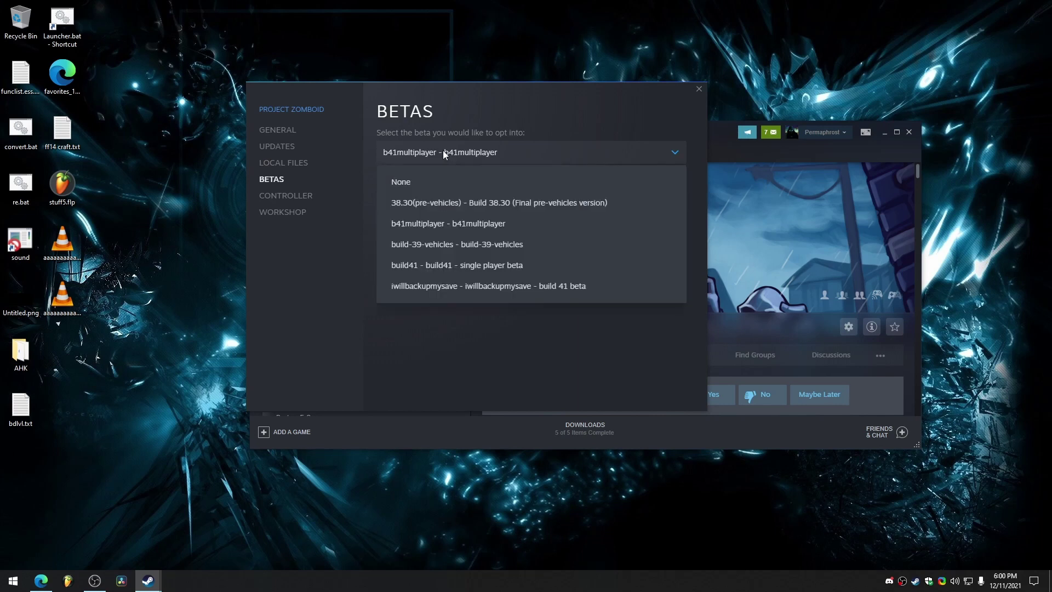
pyautogui.click(450, 225)
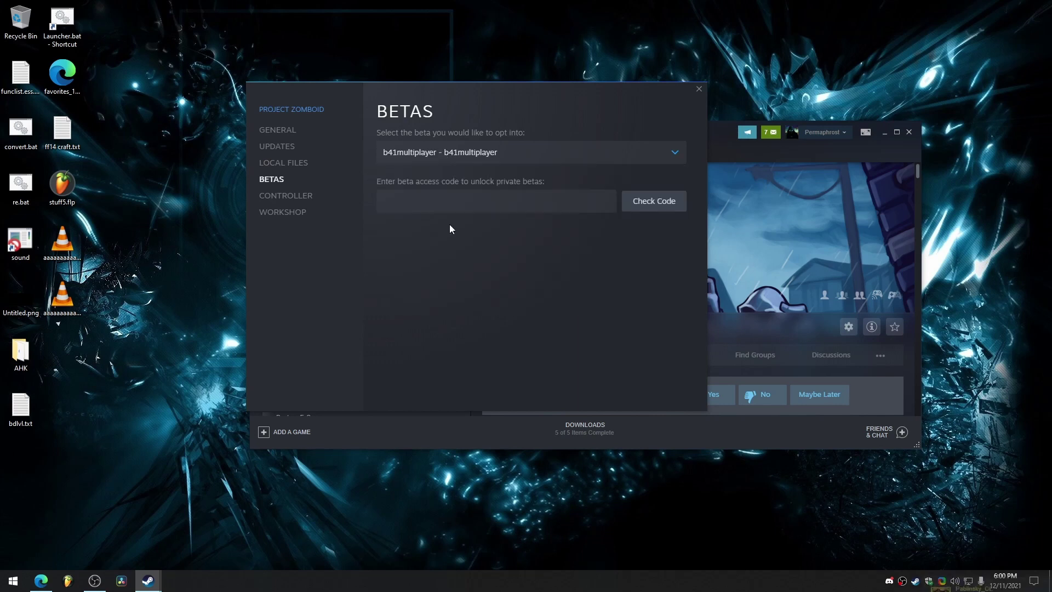
pyautogui.click(699, 89)
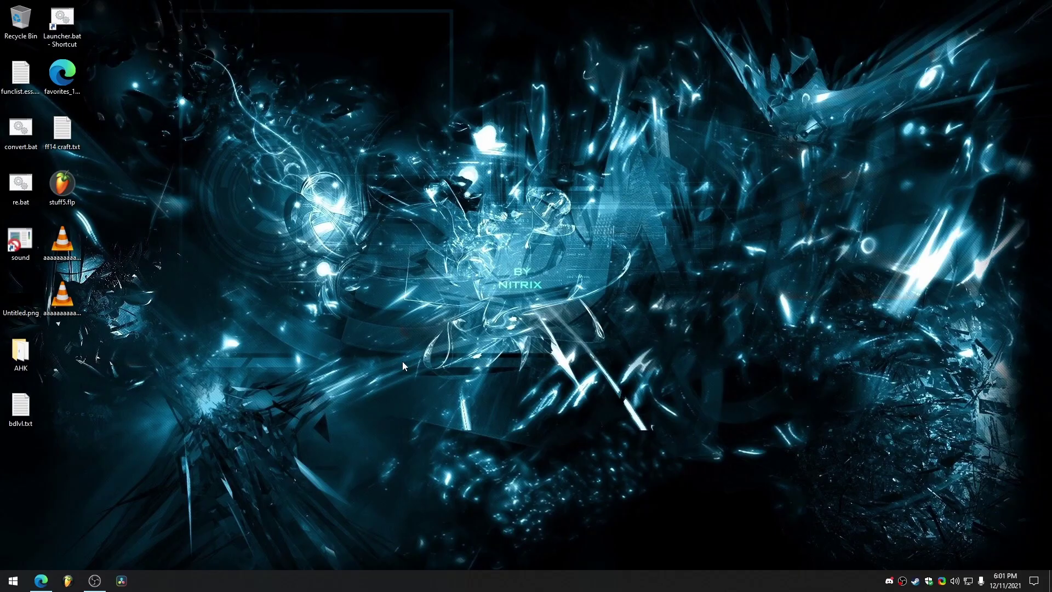
# Show the Xfinity Port Forwarding page and highlight the UDP 8766 and 16261 entries.
pyautogui.click(41, 580)
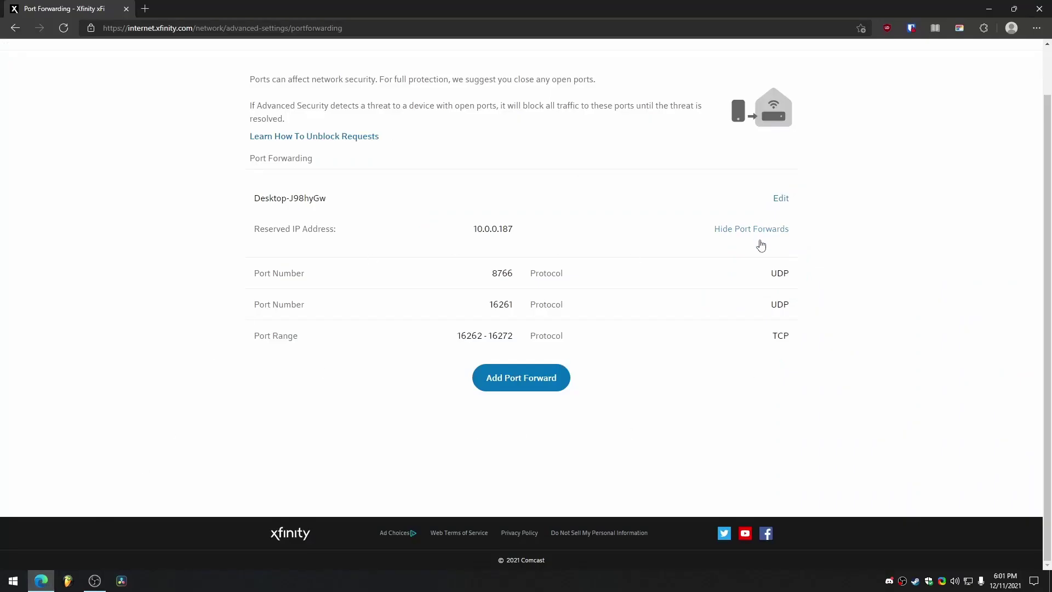
pyautogui.moveTo(253, 272); pyautogui.dragTo(803, 345)
pyautogui.click(803, 345)
pyautogui.doubleClick(791, 277)
pyautogui.click(791, 279)
pyautogui.moveTo(488, 305); pyautogui.dragTo(519, 307)
pyautogui.click(519, 306)
pyautogui.moveTo(770, 311); pyautogui.dragTo(791, 310)
pyautogui.click(711, 372)
# Highlight port 16261 and the TCP 16262–16272 range forwarded to 10.0.0.187.
pyautogui.doubleClick(493, 307)
pyautogui.click(518, 307)
pyautogui.moveTo(459, 338); pyautogui.dragTo(518, 338)
pyautogui.click(483, 340)
# Close Edge, launch Project Zomboid from the Steam tray, dismiss the build notice, and open HOST.
pyautogui.click(1039, 9)
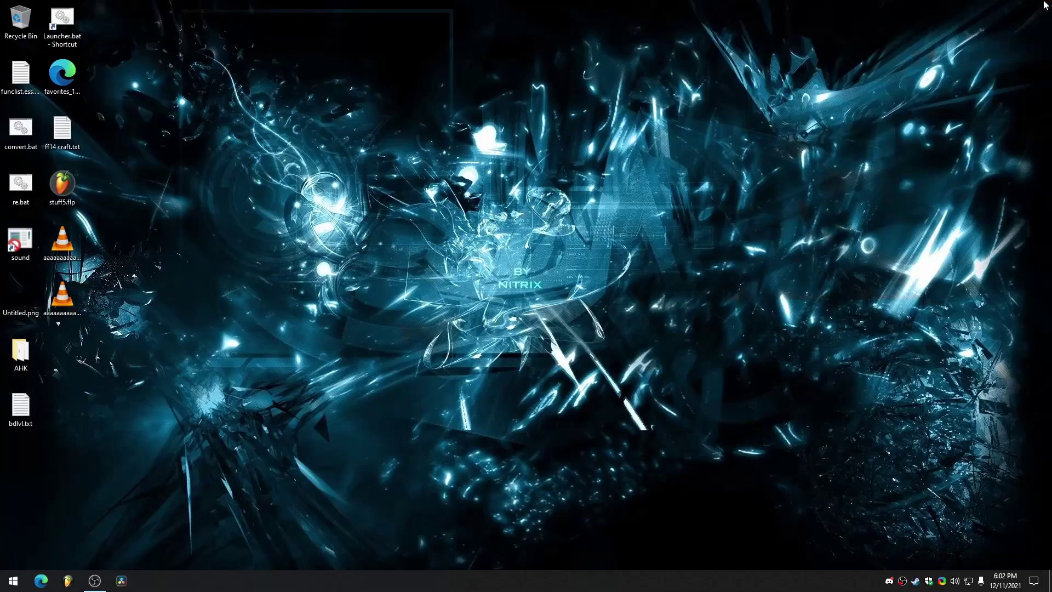
pyautogui.rightClick(922, 580)
pyautogui.click(951, 397)
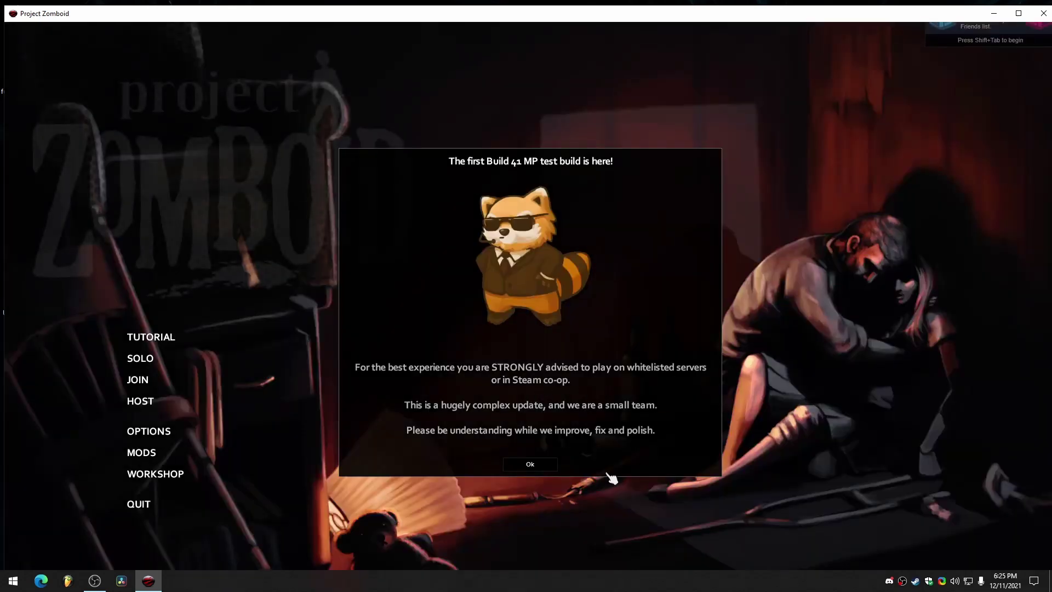
pyautogui.click(531, 462)
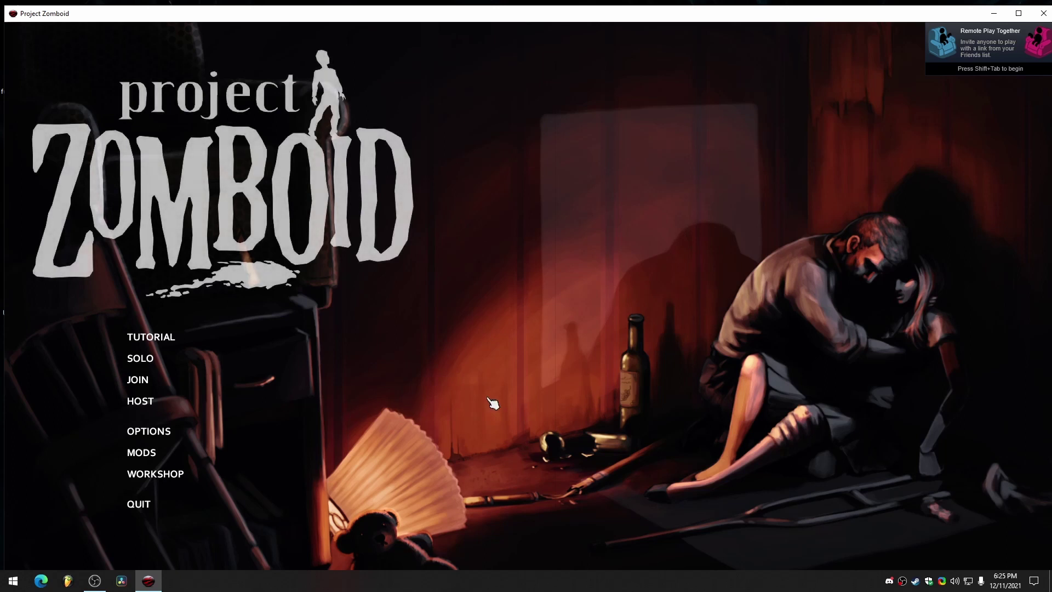
pyautogui.click(166, 403)
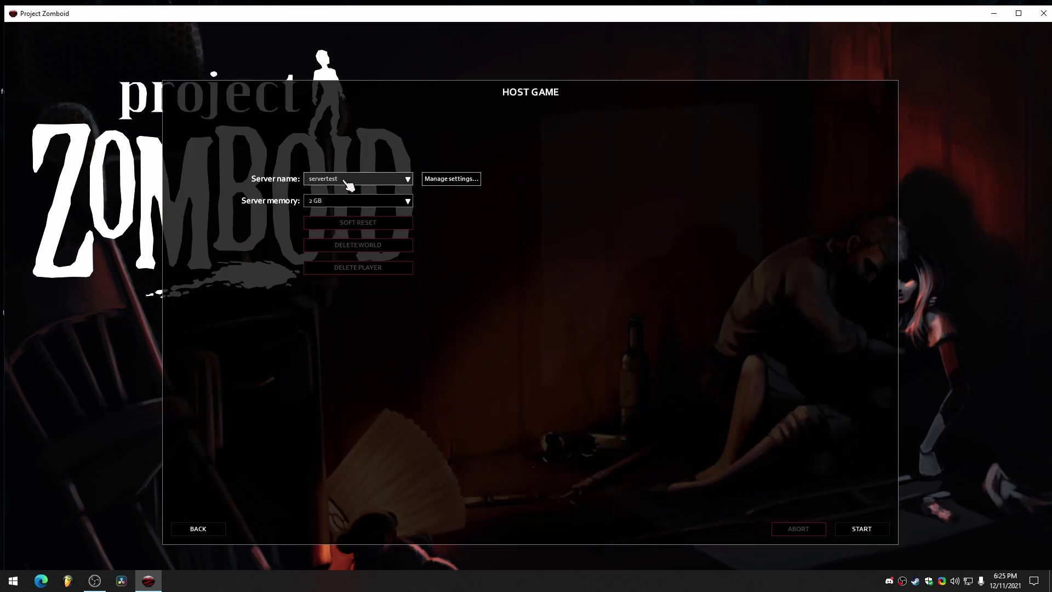
# Open the servertest settings and browse the categories from Advanced Zombie Options up to World.
pyautogui.click(443, 180)
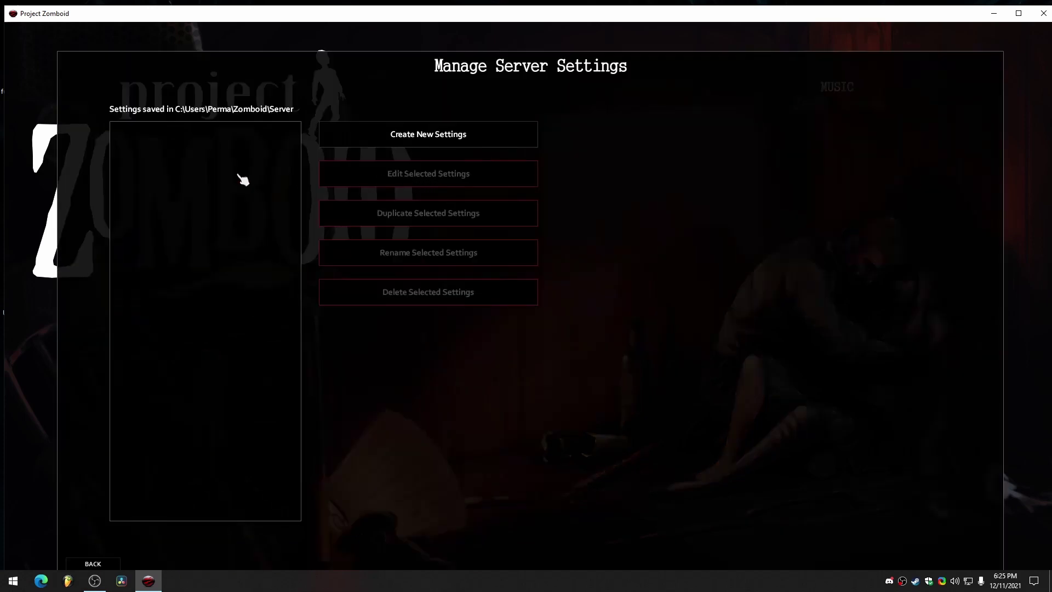
pyautogui.click(403, 139)
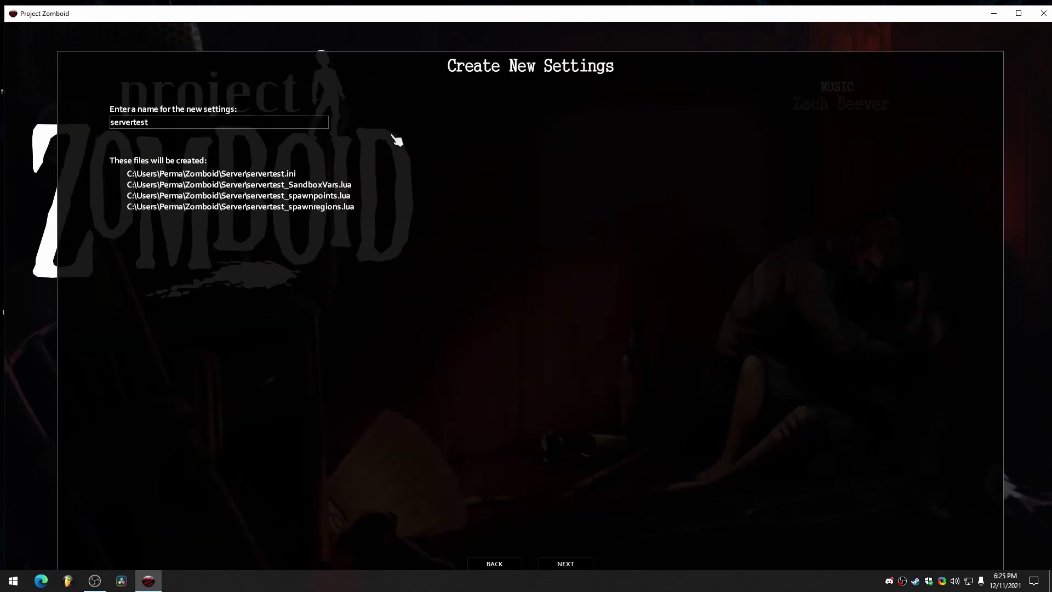
pyautogui.click(574, 565)
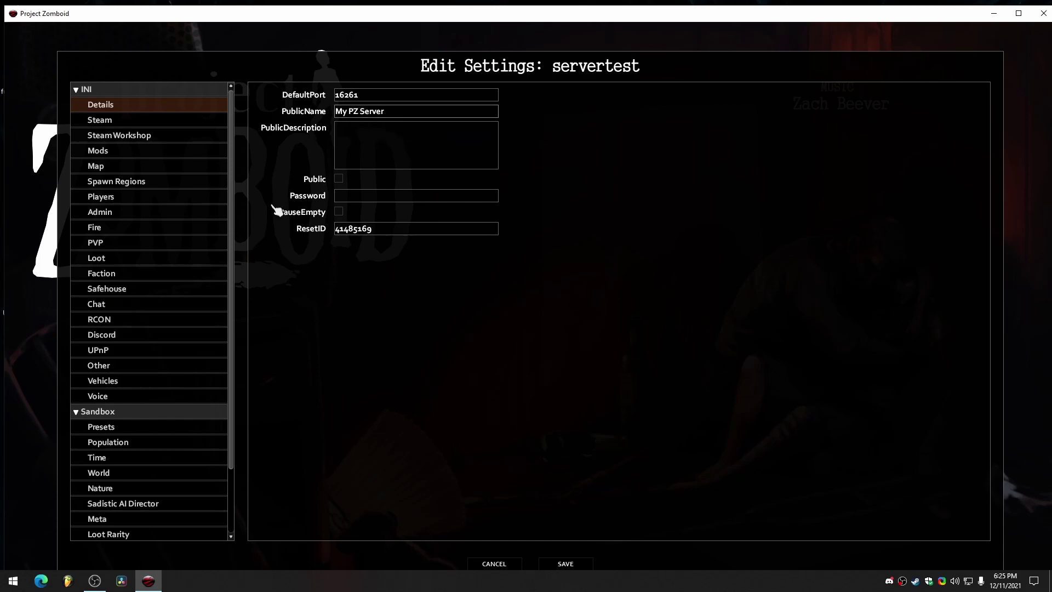
pyautogui.scroll(-3, 164, 384)
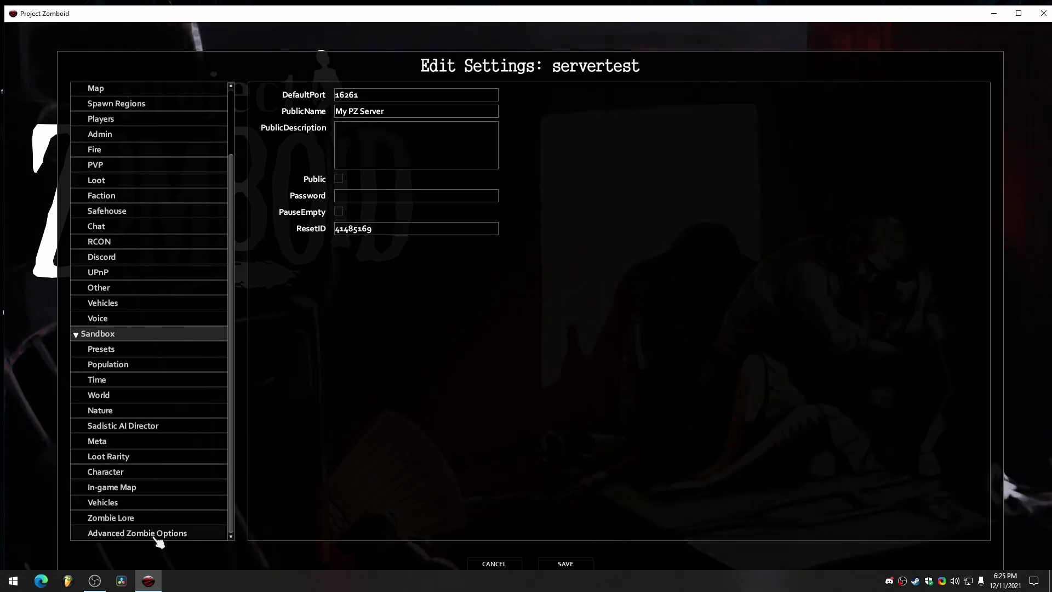
pyautogui.click(135, 531)
pyautogui.click(135, 518)
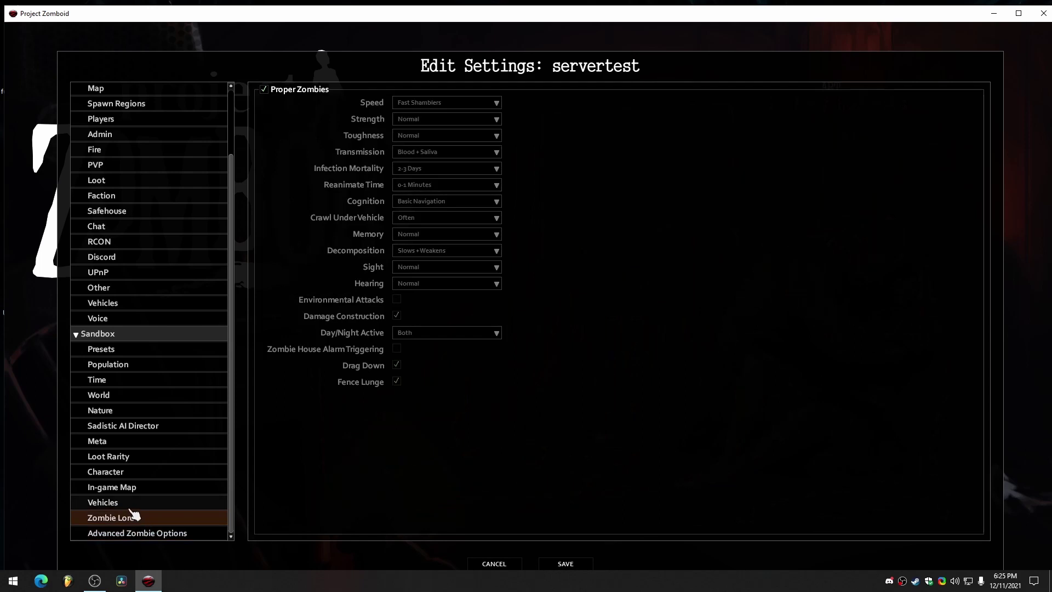
pyautogui.click(133, 504)
pyautogui.click(130, 489)
pyautogui.click(132, 475)
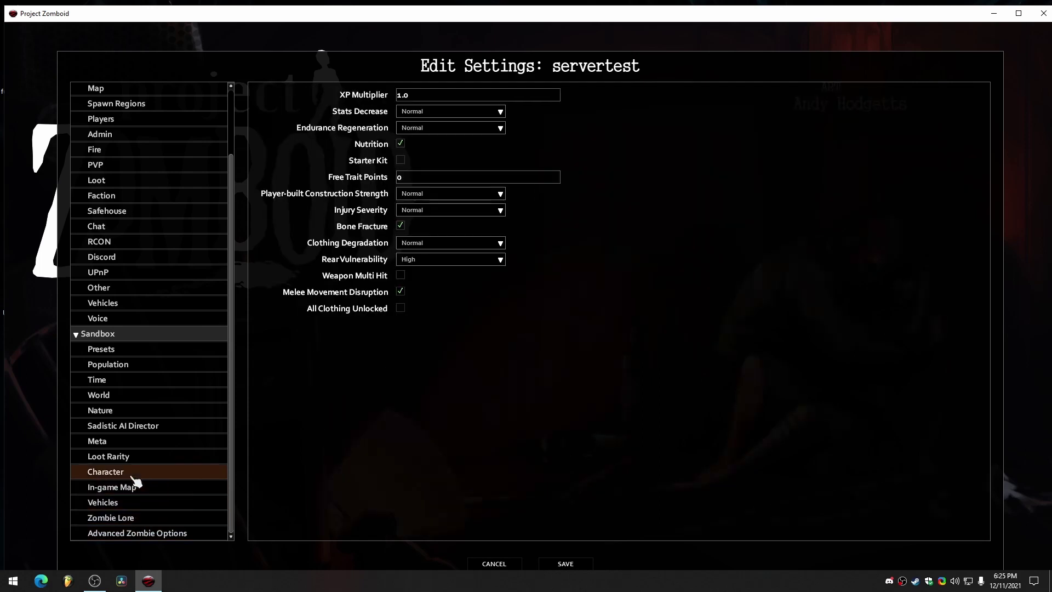
pyautogui.click(132, 459)
pyautogui.click(133, 444)
pyautogui.click(135, 429)
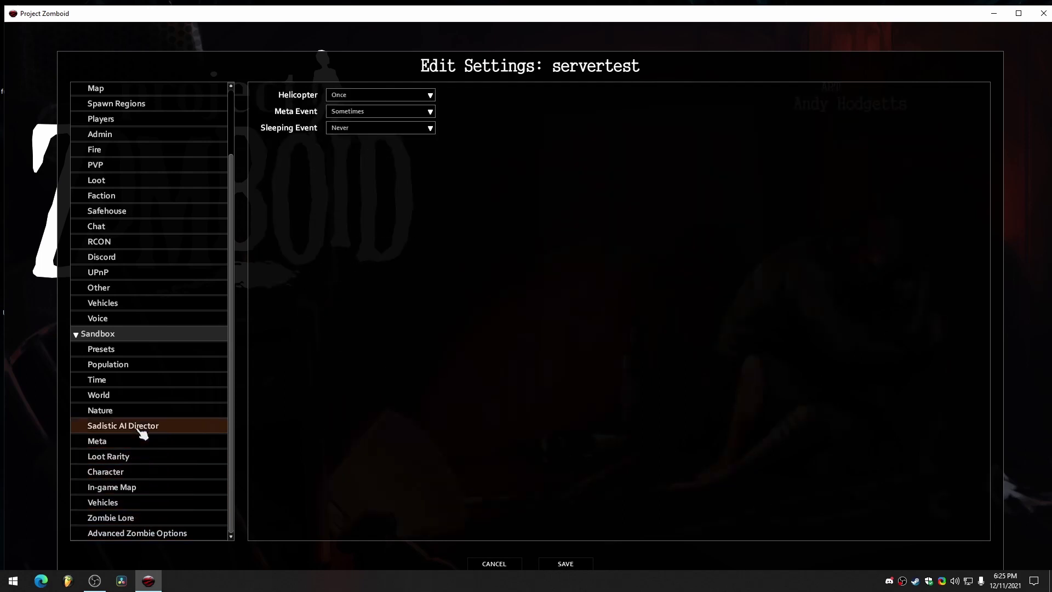
pyautogui.click(136, 414)
pyautogui.click(139, 397)
pyautogui.scroll(3, 143, 399)
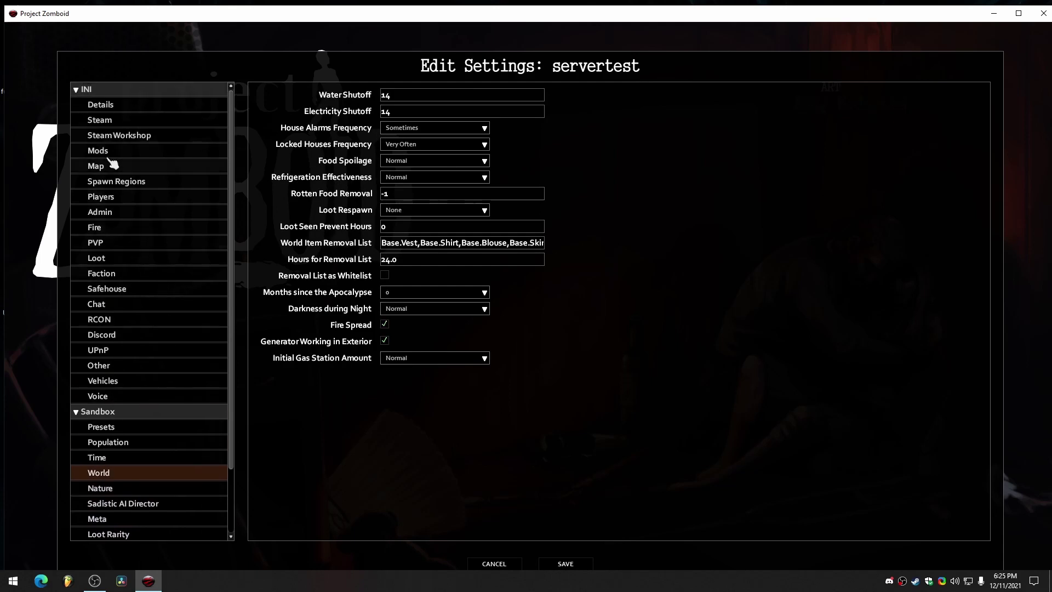
pyautogui.click(118, 106)
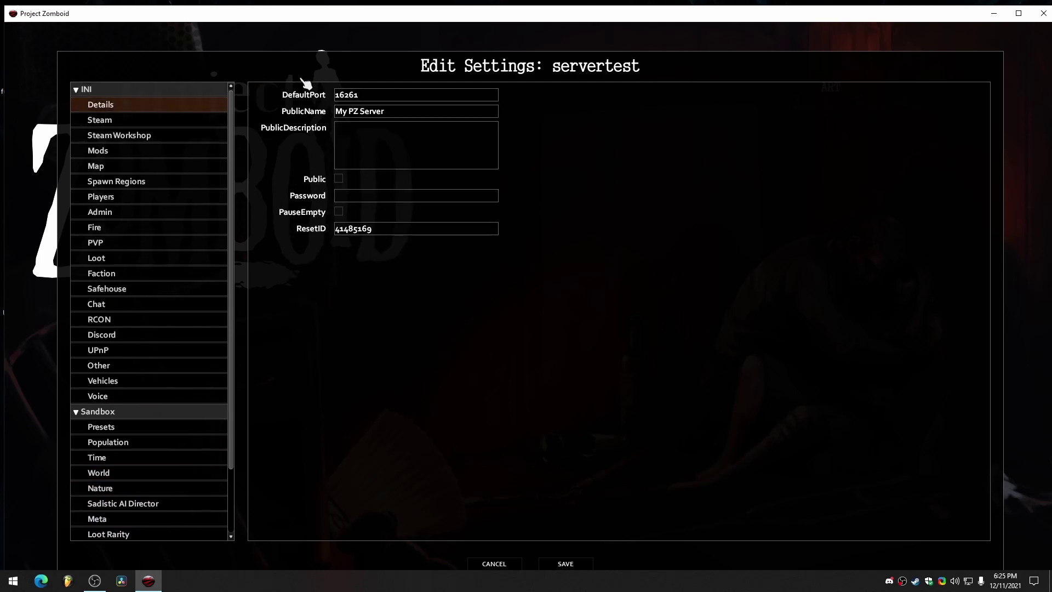
# Rename PublicName to TEST SERVER, tick Public, set a join password, enable PauseEmpty, and save.
pyautogui.click(381, 113)
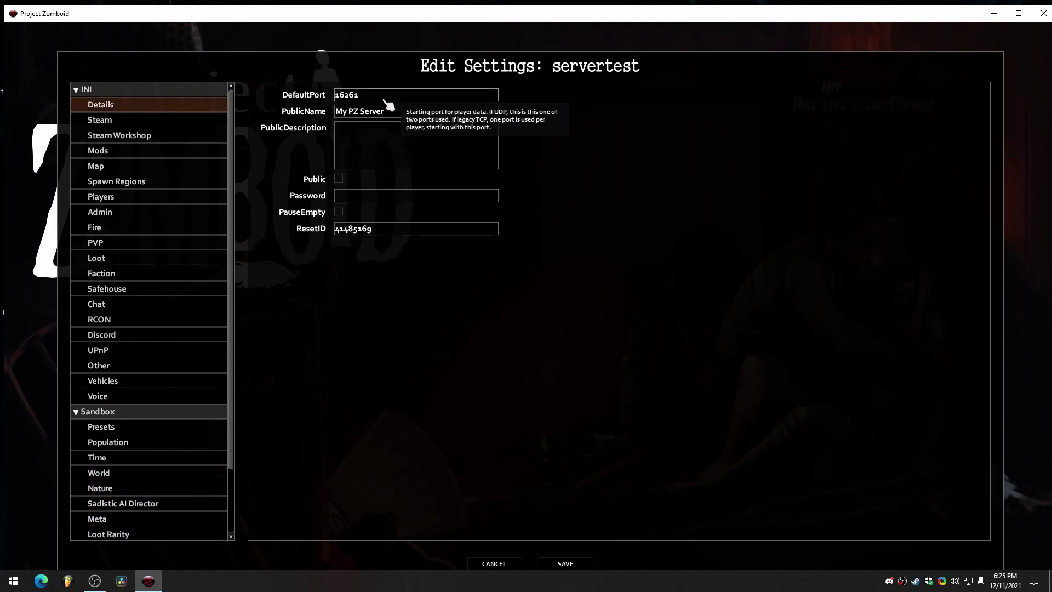
pyautogui.moveTo(383, 113); pyautogui.dragTo(336, 113)
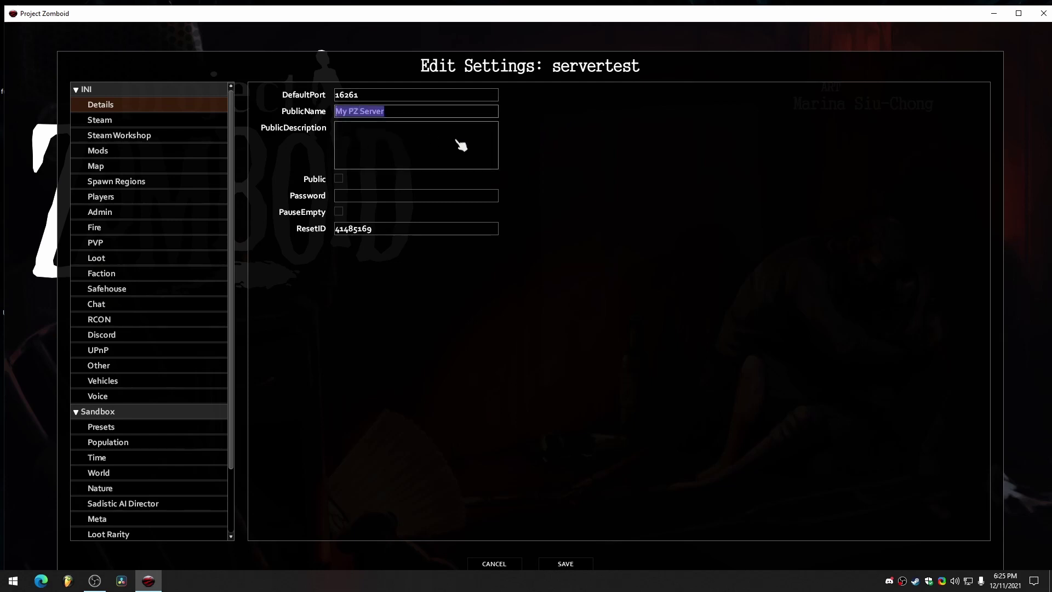
pyautogui.write('TEST SERVER')
pyautogui.click(340, 178)
pyautogui.click(367, 196)
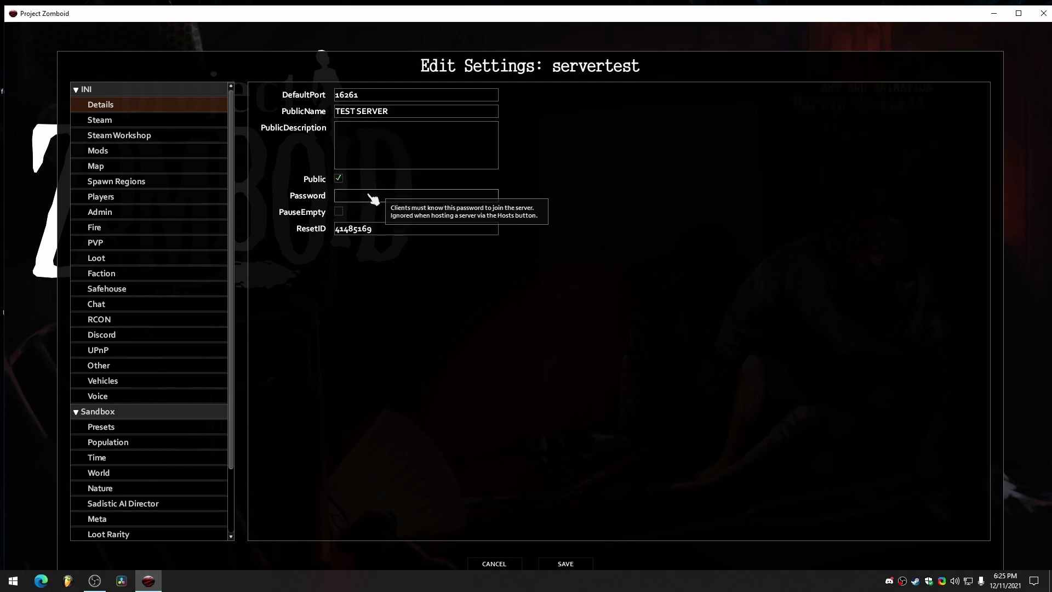
pyautogui.write('123')
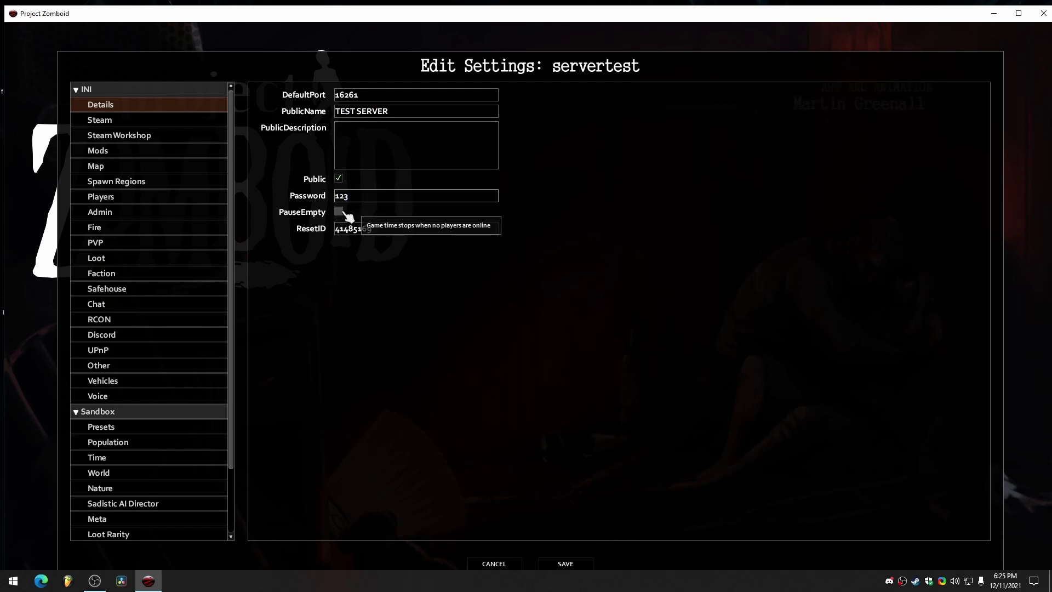
pyautogui.click(339, 211)
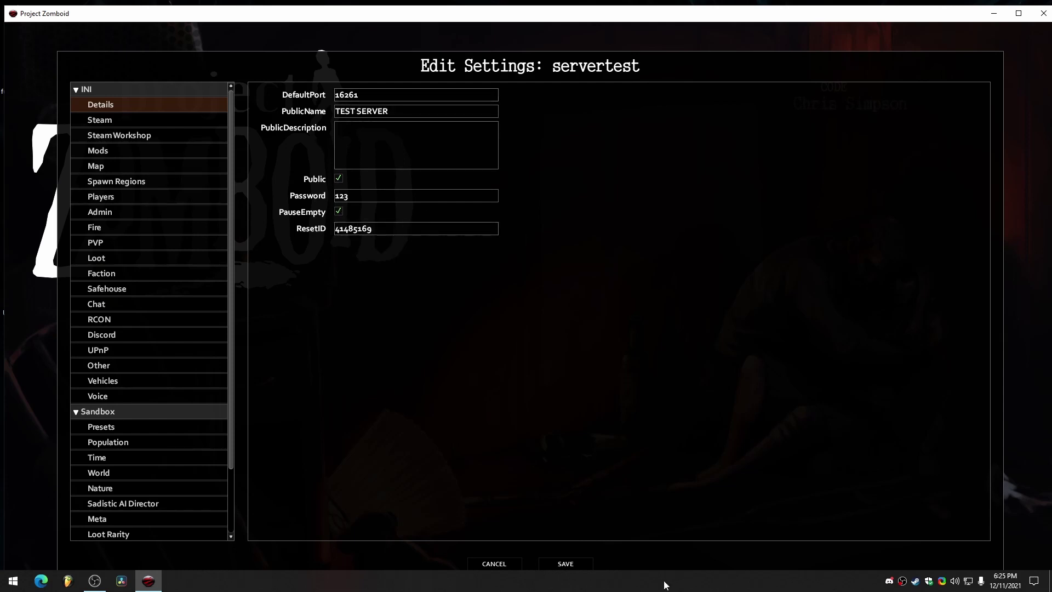
pyautogui.click(577, 568)
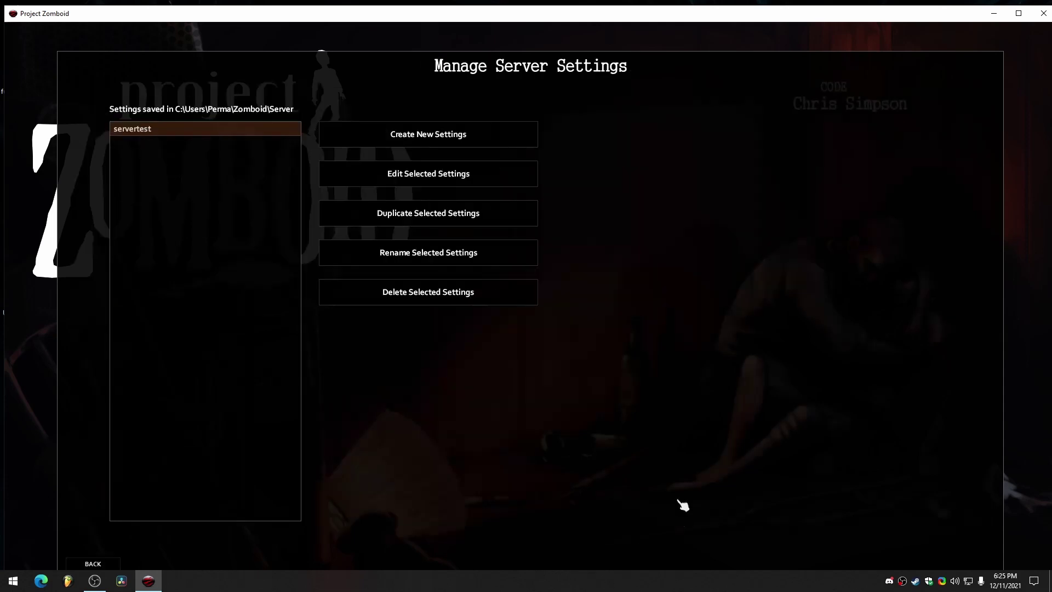
pyautogui.click(113, 571)
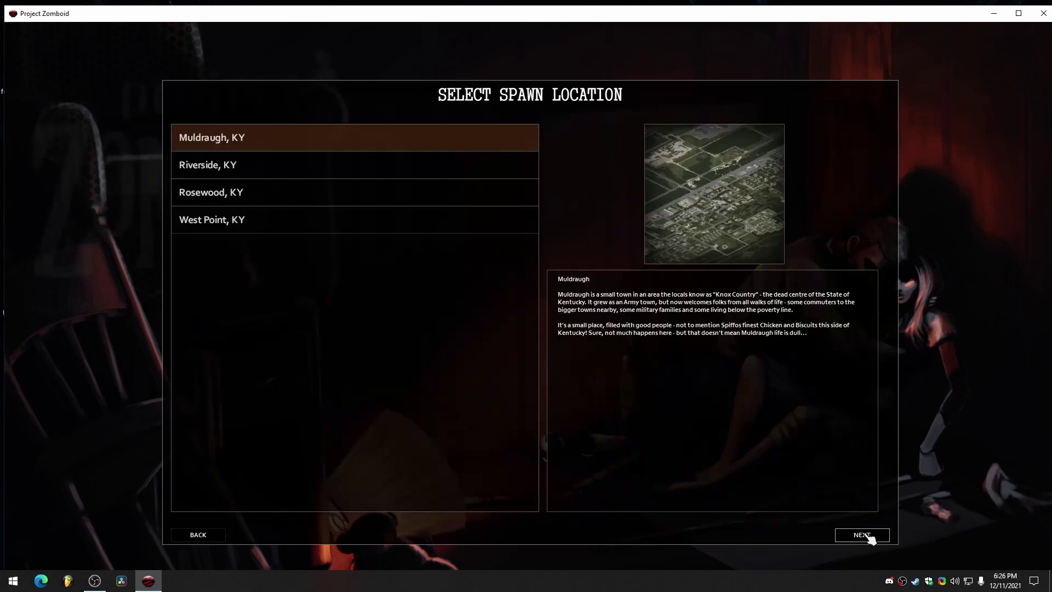
# Spawn in Muldraugh, KY, skip occupation and traits, and start playing.
pyautogui.click(870, 539)
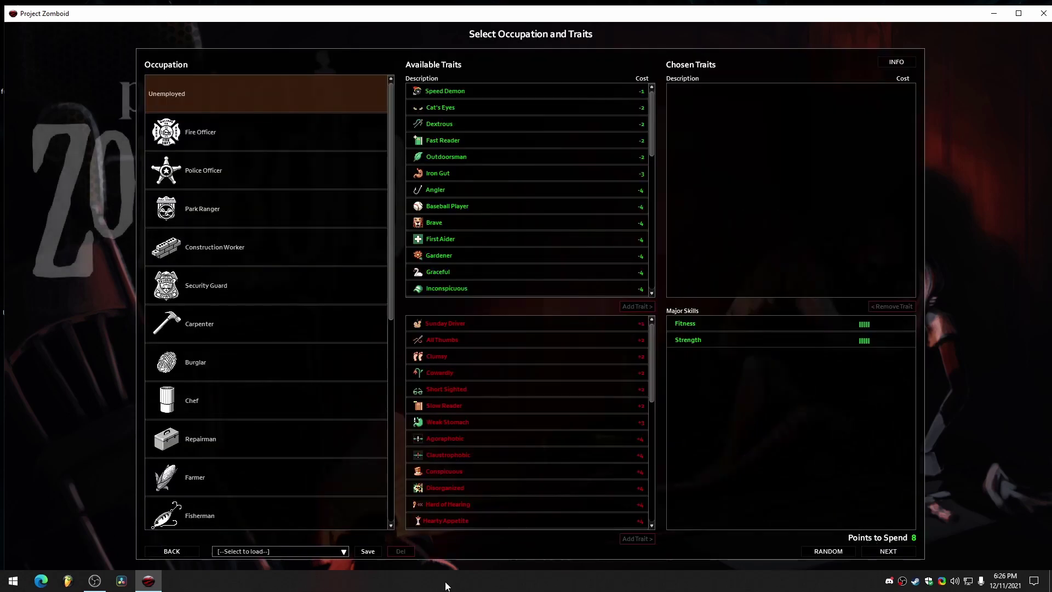
pyautogui.click(889, 551)
pyautogui.click(888, 551)
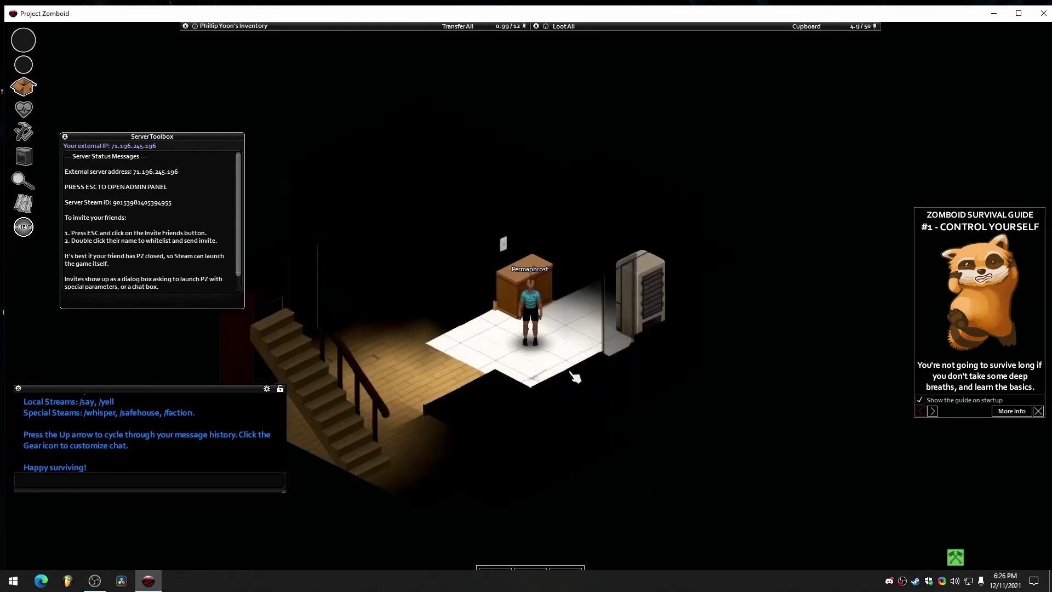
# Quit the game to the desktop from the pause menu.
pyautogui.press('Escape')
pyautogui.click(192, 470)
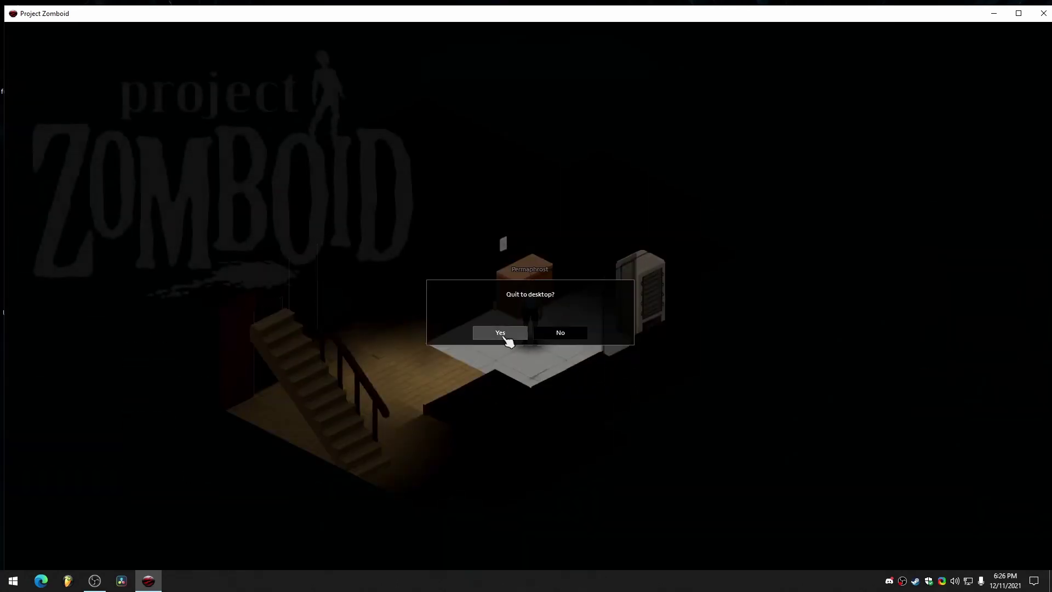
pyautogui.click(500, 332)
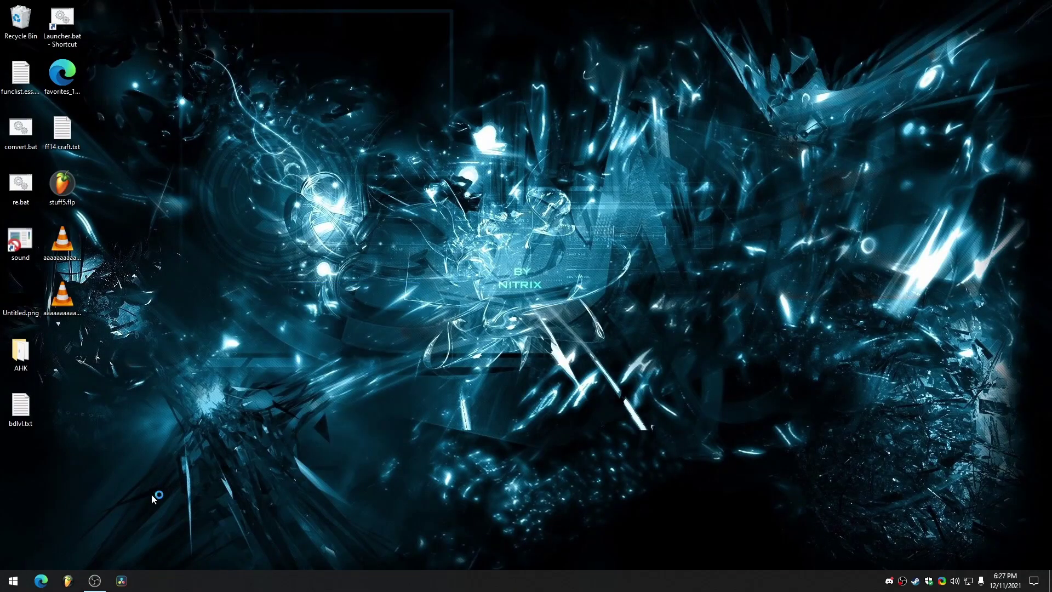
# Open File Explorer and browse Local Disk (C:) > Users to the user's home folder.
pyautogui.click(12, 580)
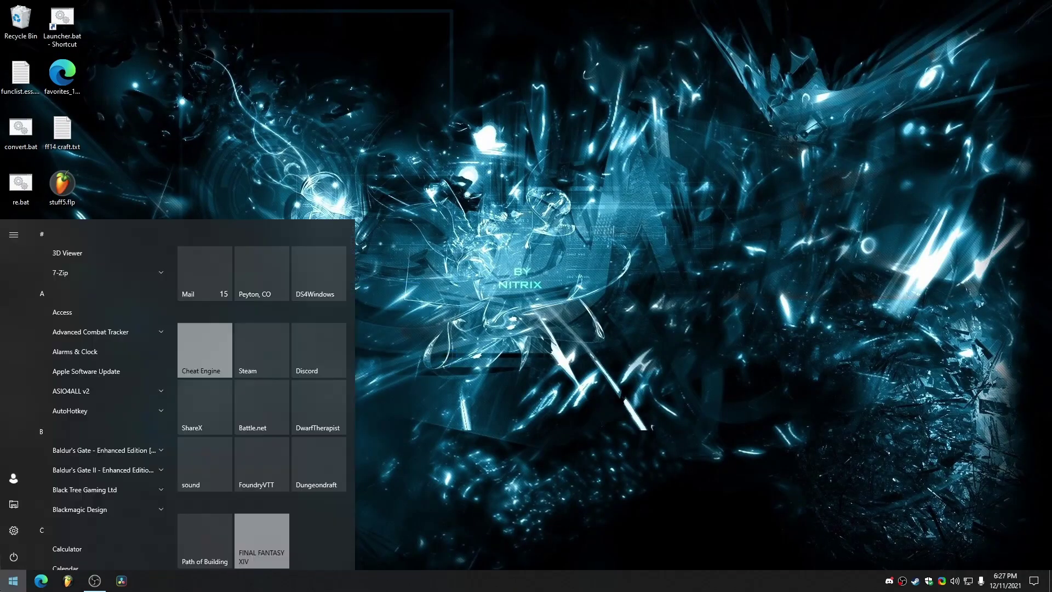
pyautogui.click(13, 502)
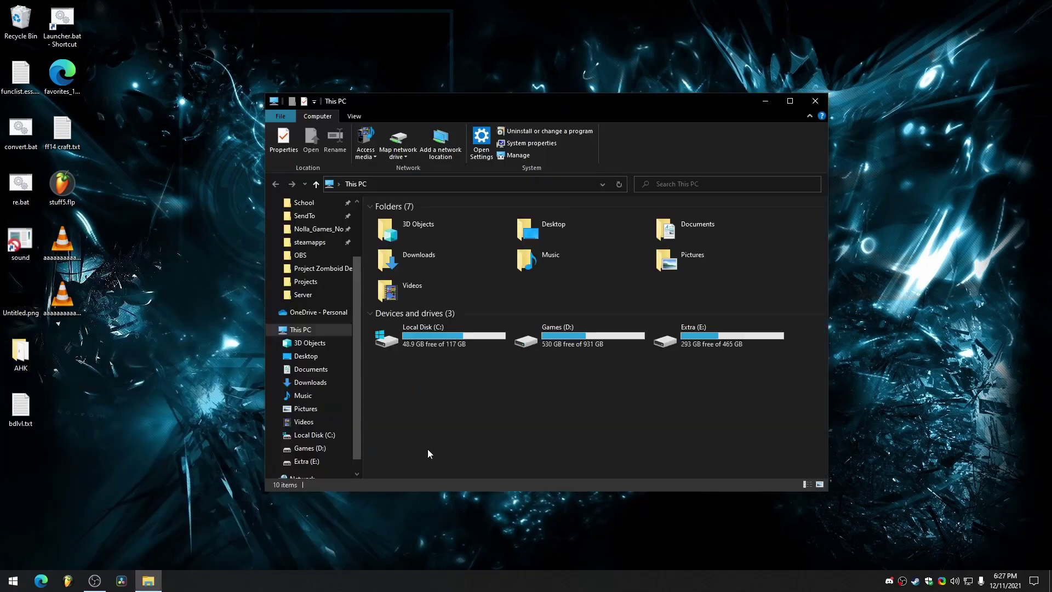
pyautogui.click(446, 342)
pyautogui.doubleClick(446, 342)
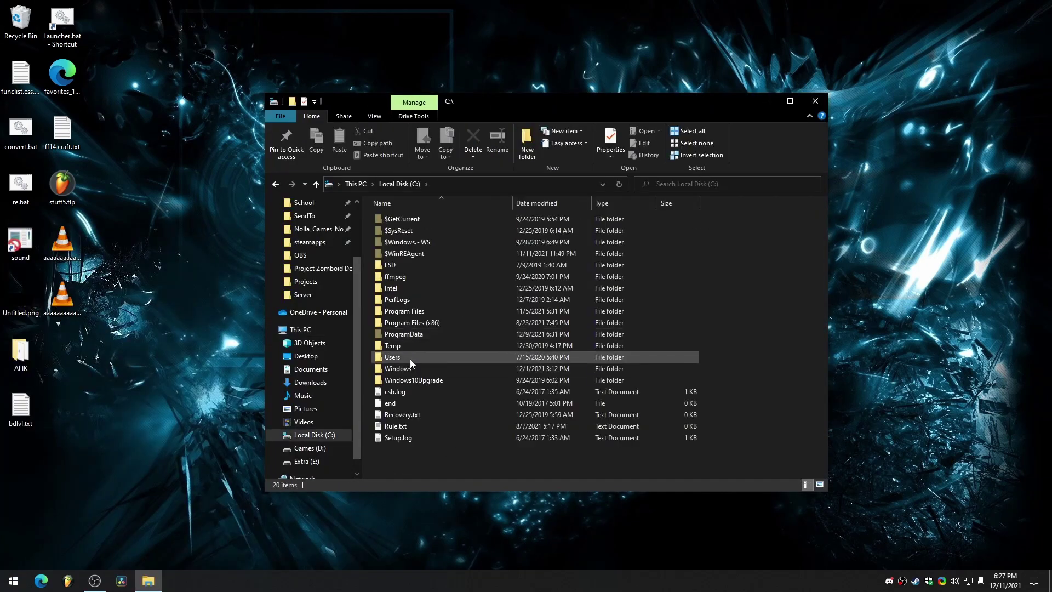
pyautogui.doubleClick(410, 360)
pyautogui.doubleClick(402, 242)
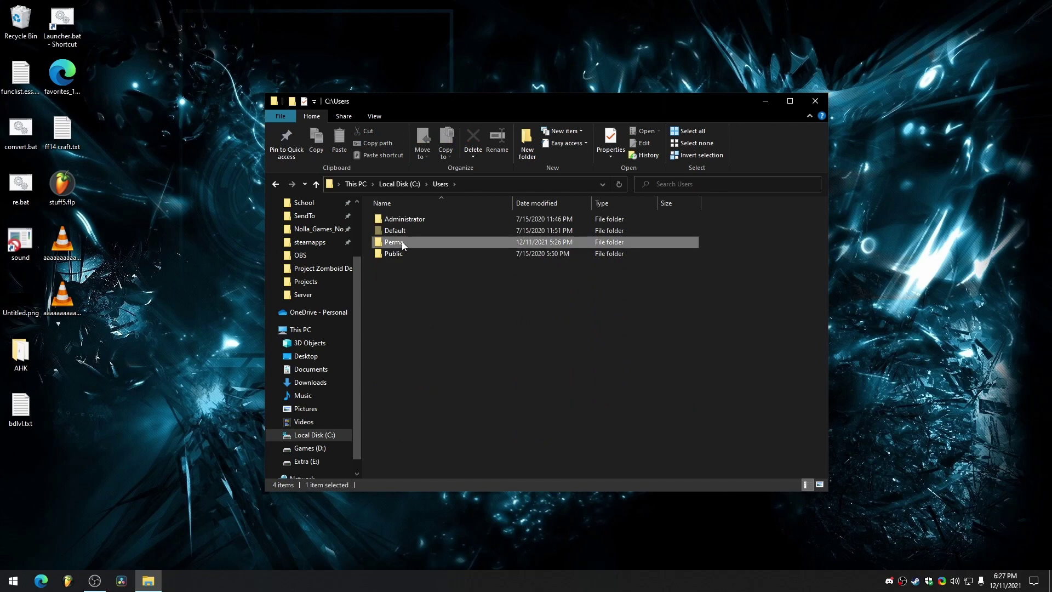
pyautogui.scroll(-3, 402, 241)
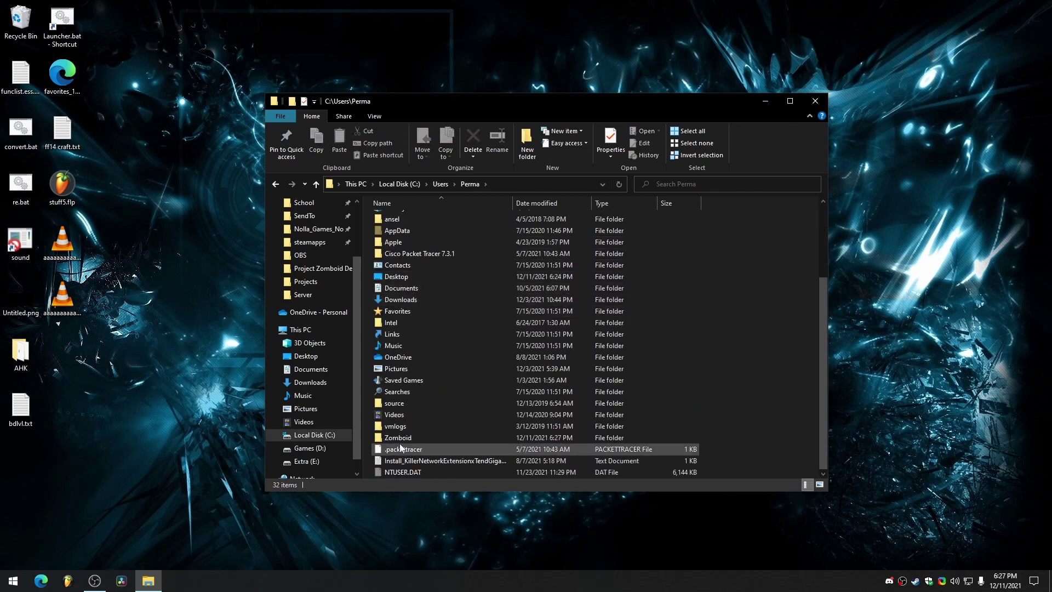
# Open Zomboid > Server and select the servertest files, bringing up servertest.ini's actions.
pyautogui.doubleClick(398, 438)
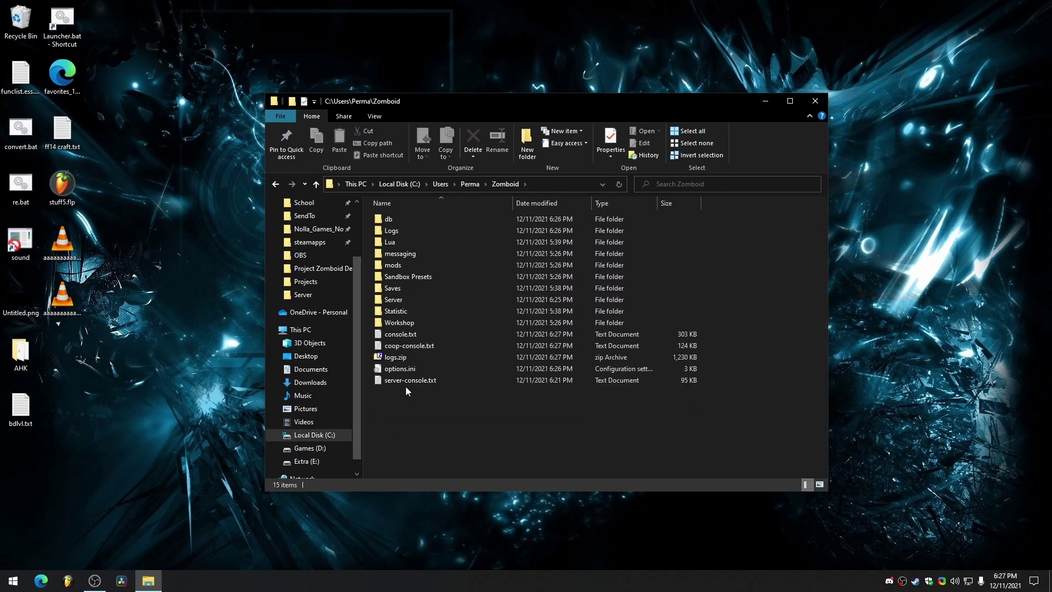
pyautogui.doubleClick(402, 302)
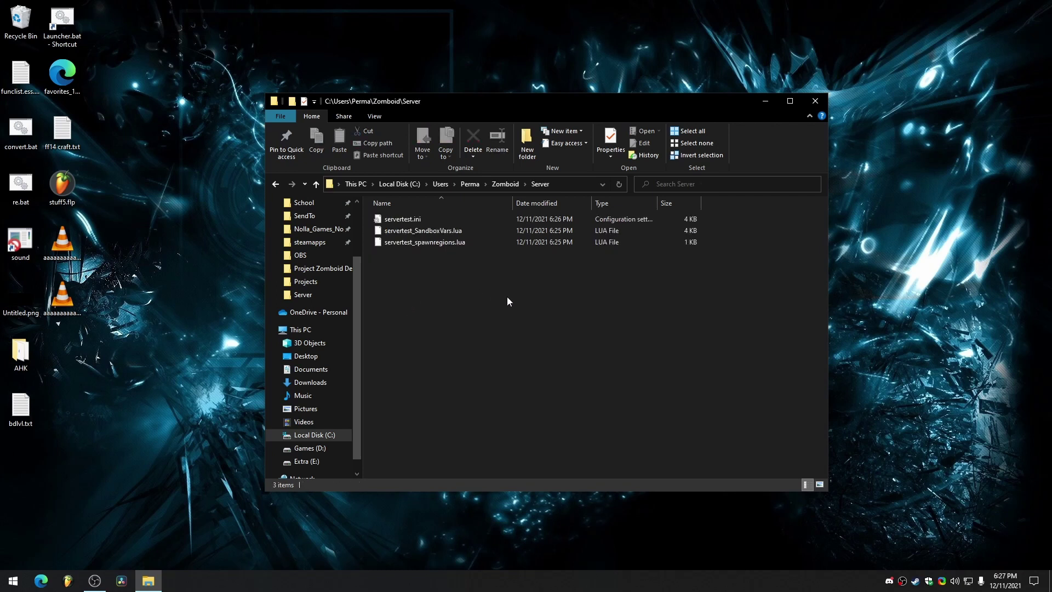
pyautogui.moveTo(456, 267); pyautogui.dragTo(414, 221)
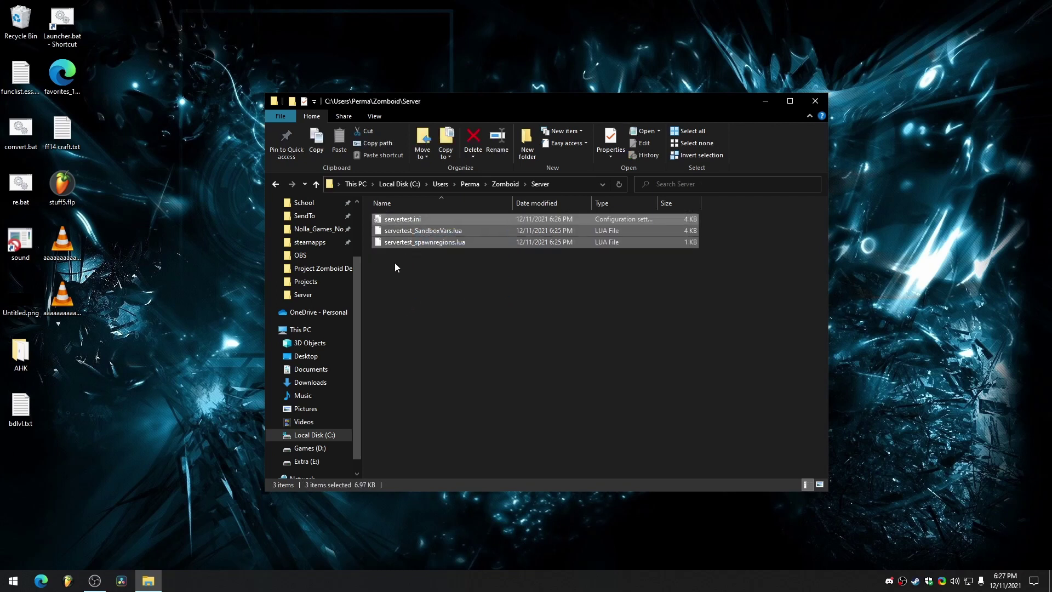
pyautogui.moveTo(394, 262); pyautogui.dragTo(439, 217)
pyautogui.click(475, 277)
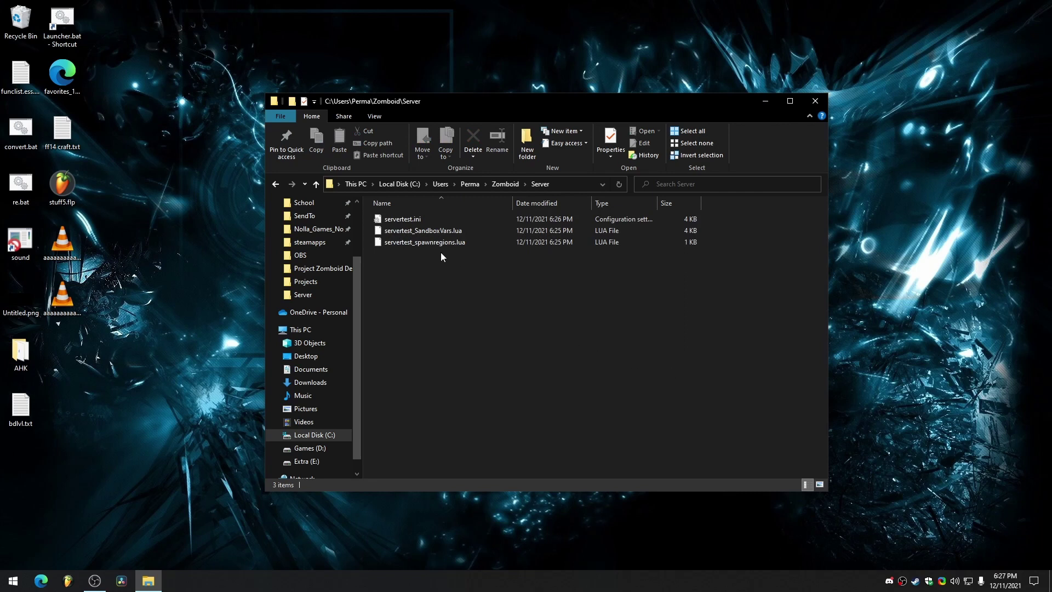
pyautogui.rightClick(420, 220)
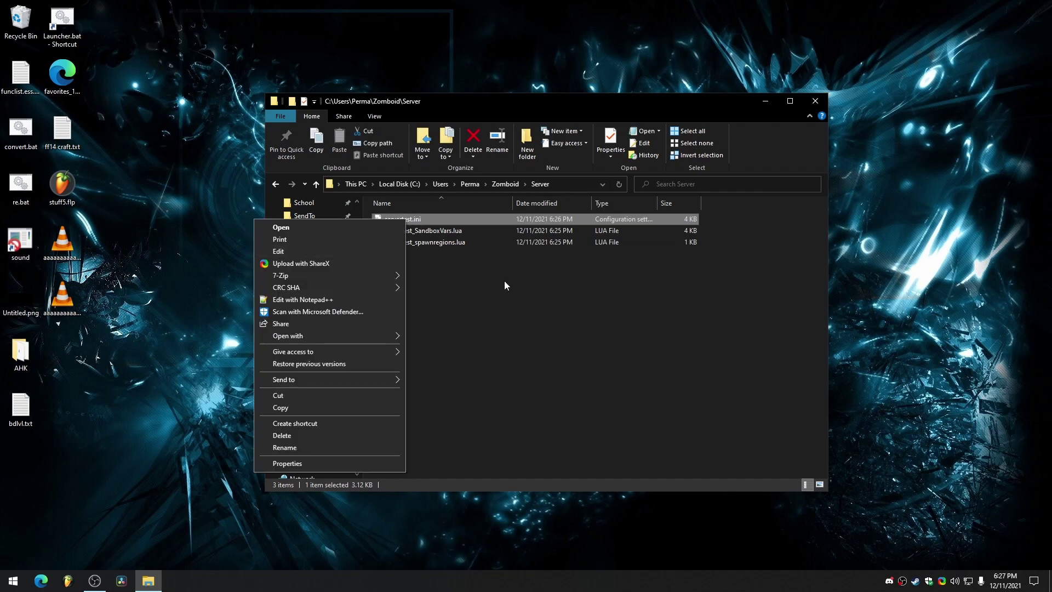
# Open servertest.ini in Notepad, scroll through its settings, and close it.
pyautogui.click(504, 280)
pyautogui.rightClick(399, 221)
pyautogui.click(317, 252)
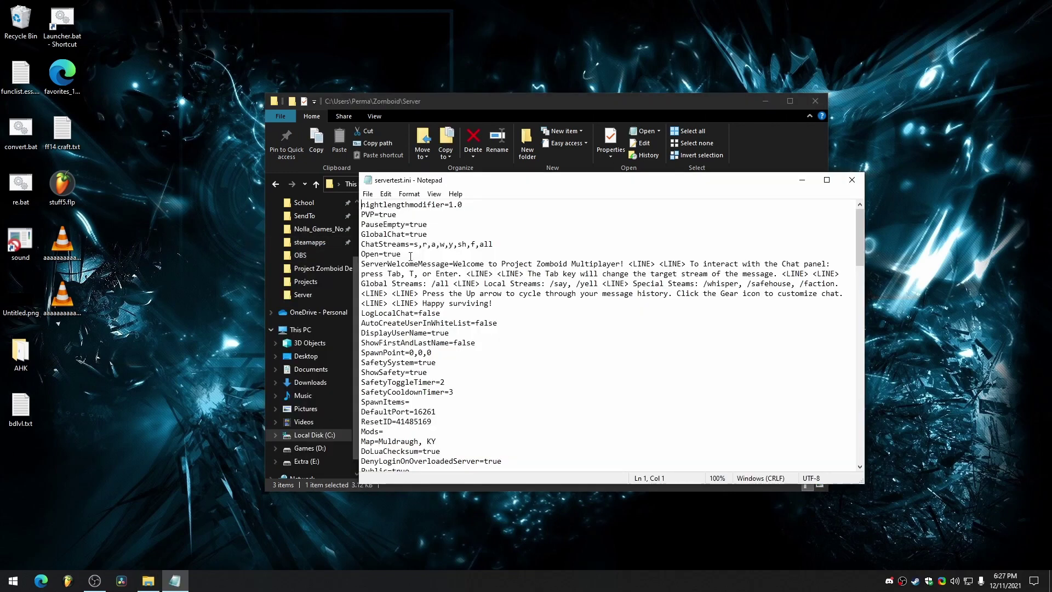
pyautogui.scroll(-10, 449, 314)
pyautogui.scroll(1, 449, 314)
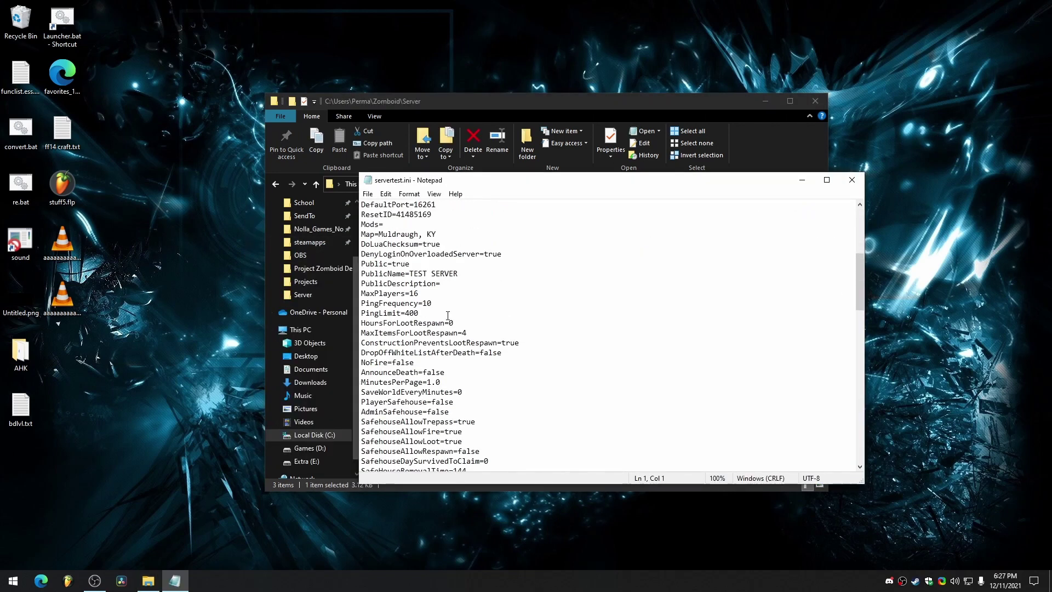
pyautogui.moveTo(410, 274); pyautogui.dragTo(459, 273)
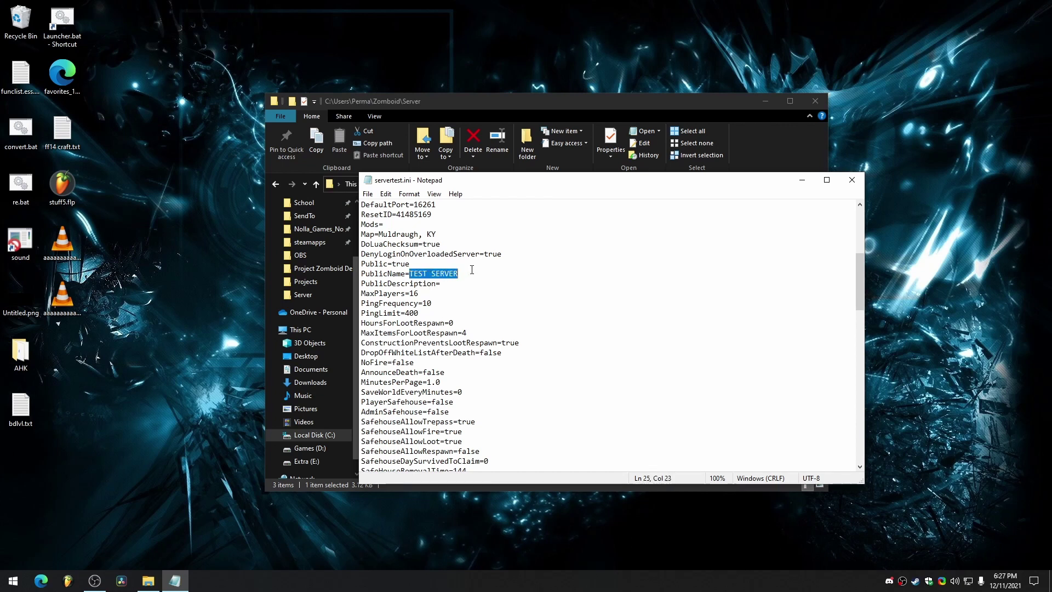
pyautogui.scroll(-5, 450, 316)
pyautogui.scroll(-3, 449, 316)
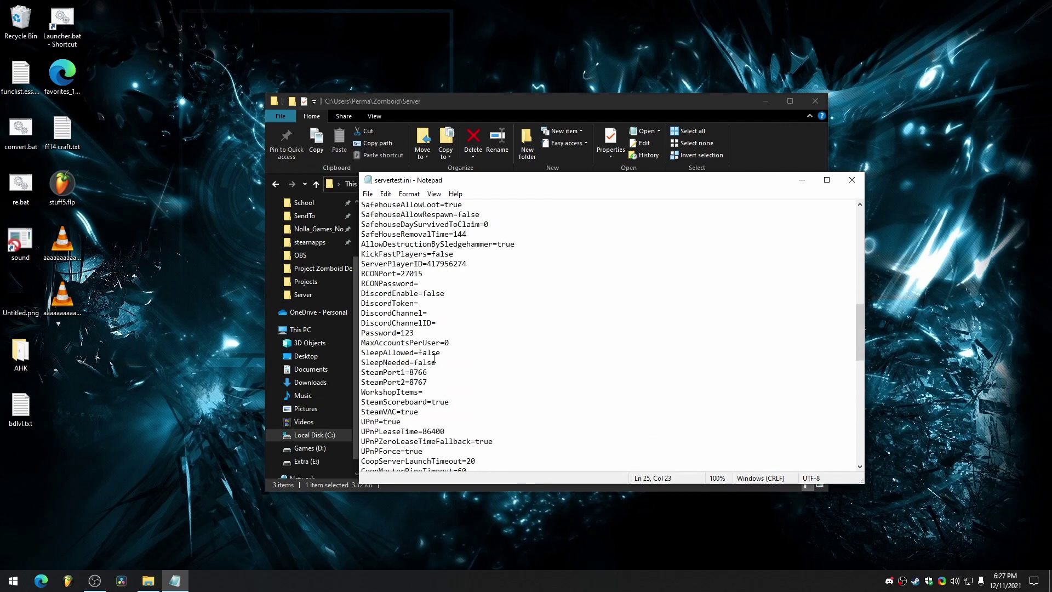
pyautogui.scroll(8, 425, 279)
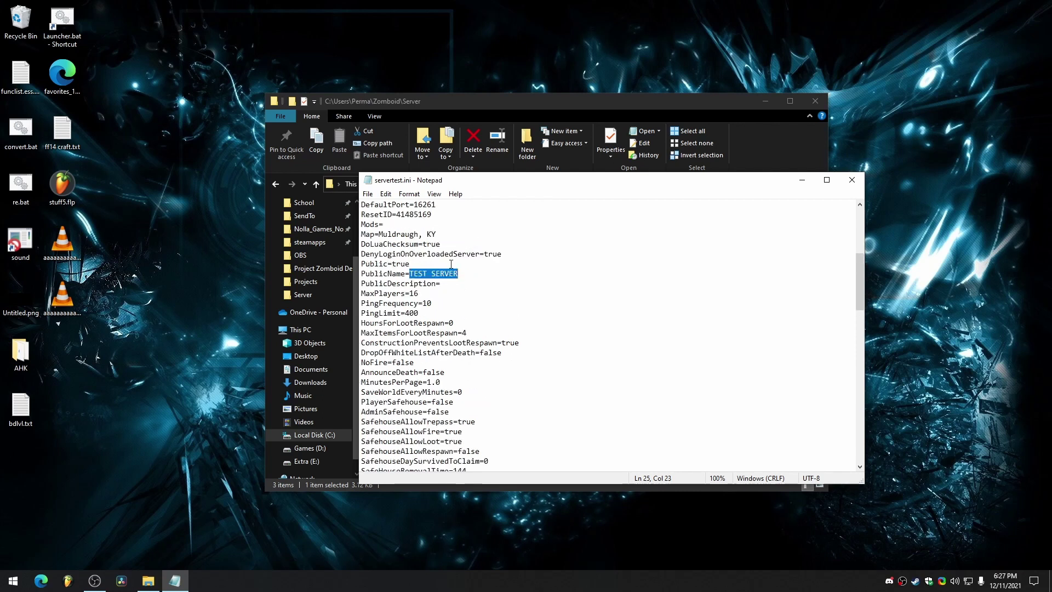
pyautogui.scroll(-18, 460, 324)
pyautogui.scroll(1, 493, 368)
pyautogui.scroll(20, 493, 369)
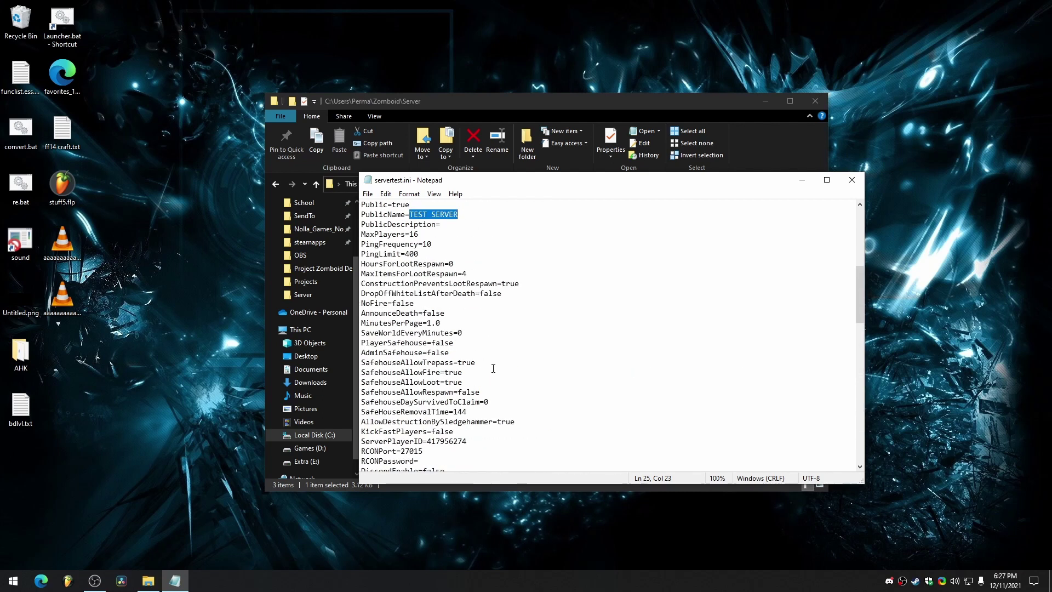
pyautogui.click(852, 180)
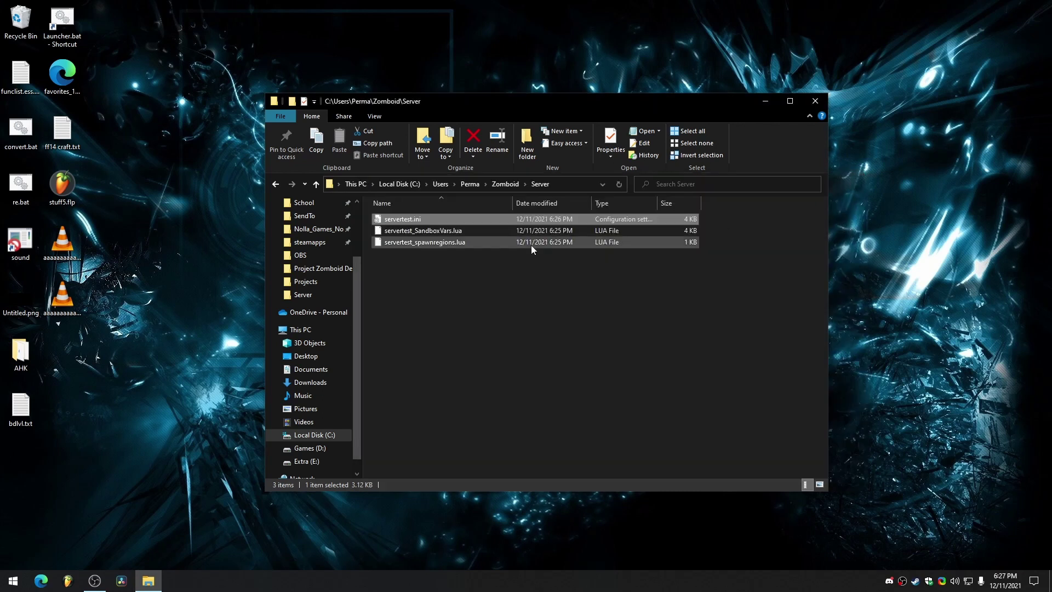
# Open Games (D:) > Steam > steamapps > common > Project Zomboid Dedicated Server in File Explorer.
pyautogui.hotkey('alt', 'F4')
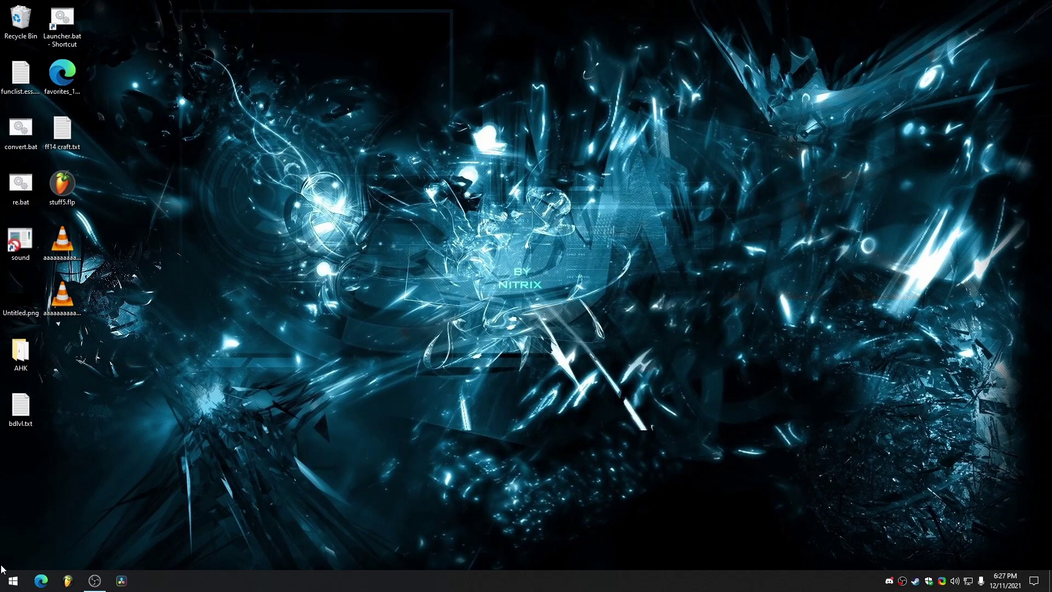
pyautogui.click(11, 579)
pyautogui.click(18, 510)
pyautogui.click(552, 327)
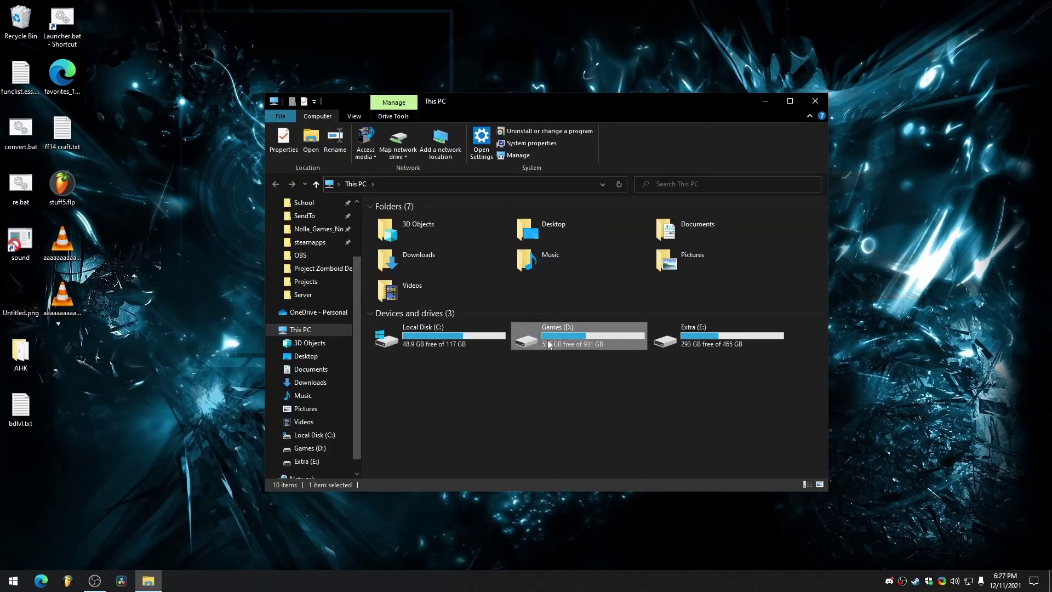
pyautogui.doubleClick(548, 344)
pyautogui.doubleClick(415, 253)
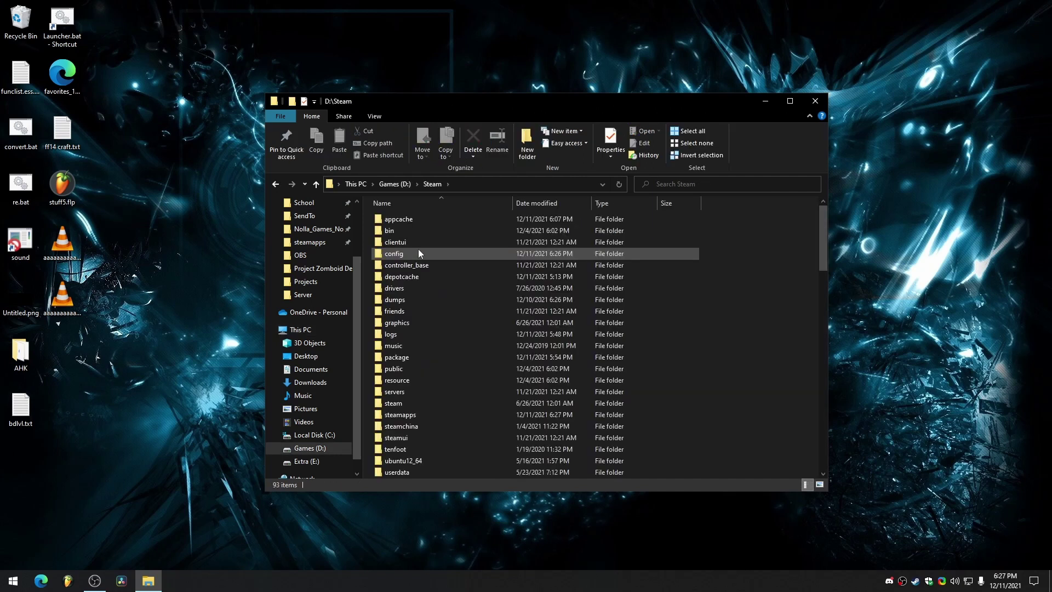
pyautogui.doubleClick(405, 415)
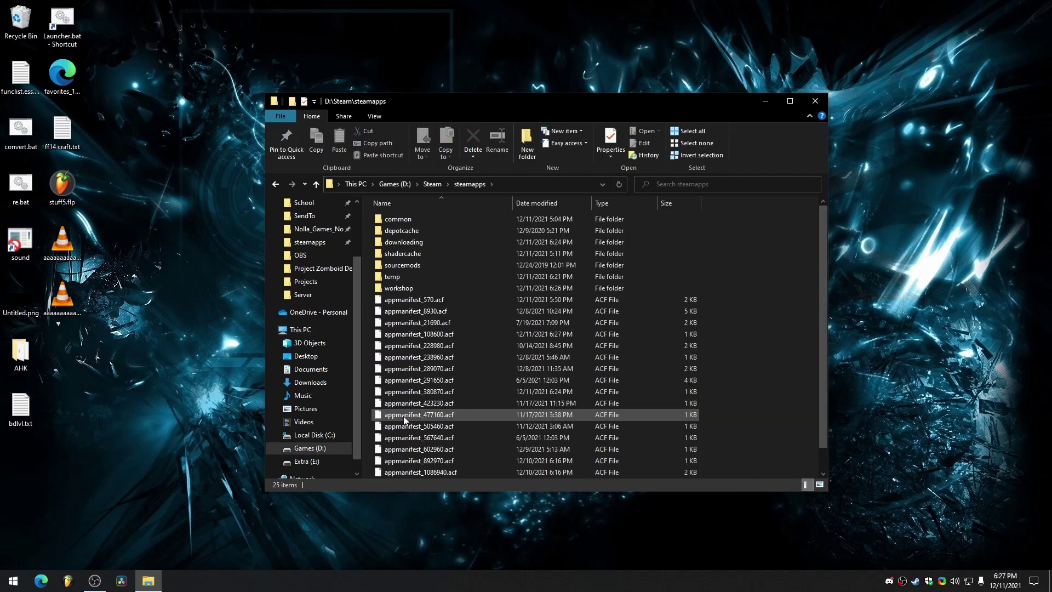
pyautogui.doubleClick(399, 219)
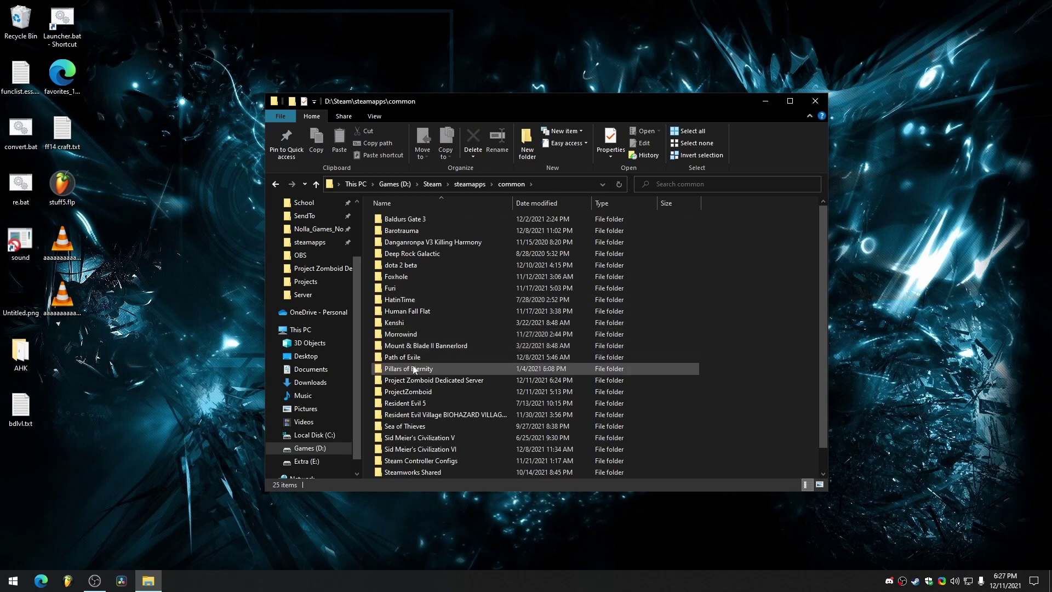
pyautogui.doubleClick(439, 381)
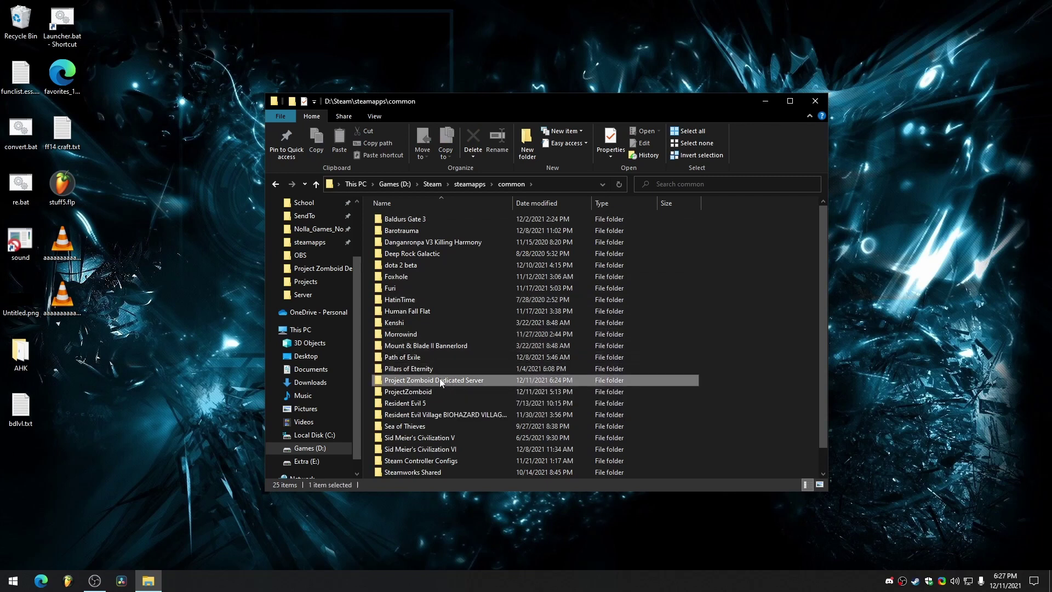
# Select StartServer64MP.bat in the folder and bring up its actions.
pyautogui.rightClick(914, 581)
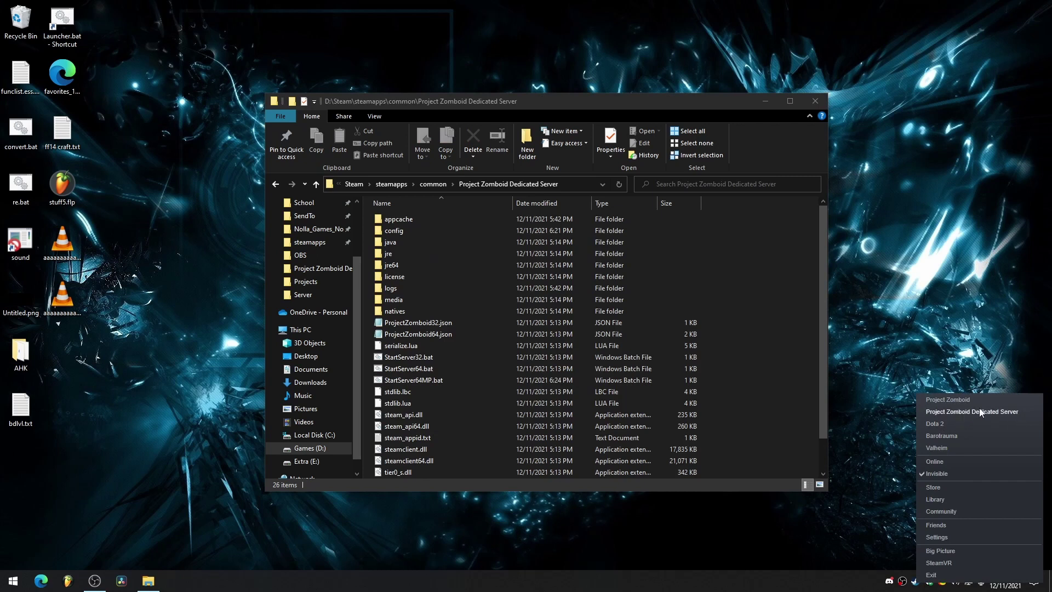
pyautogui.click(869, 340)
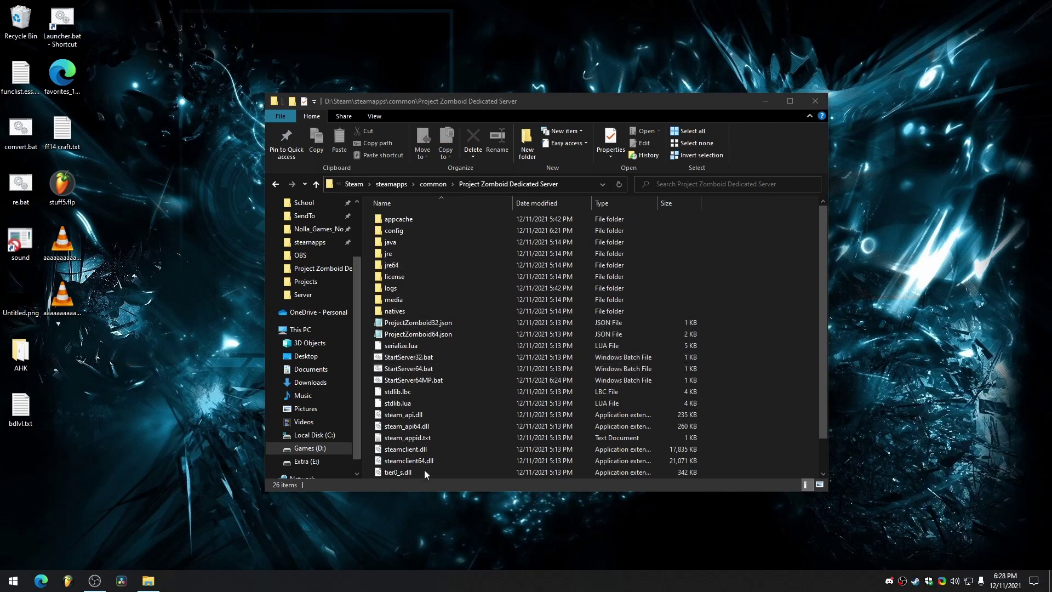
pyautogui.scroll(-1, 435, 414)
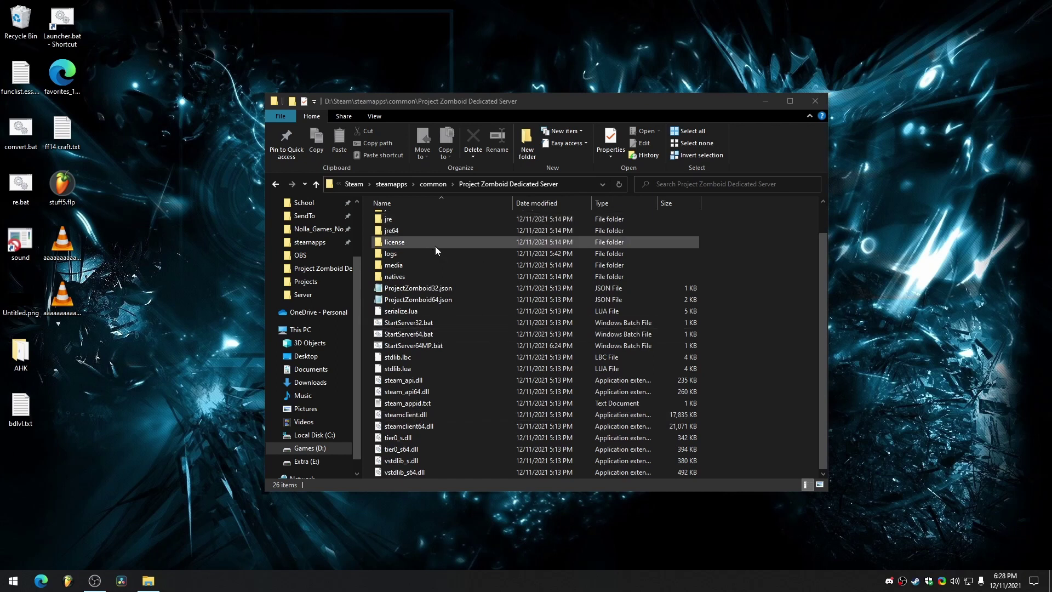
pyautogui.click(403, 346)
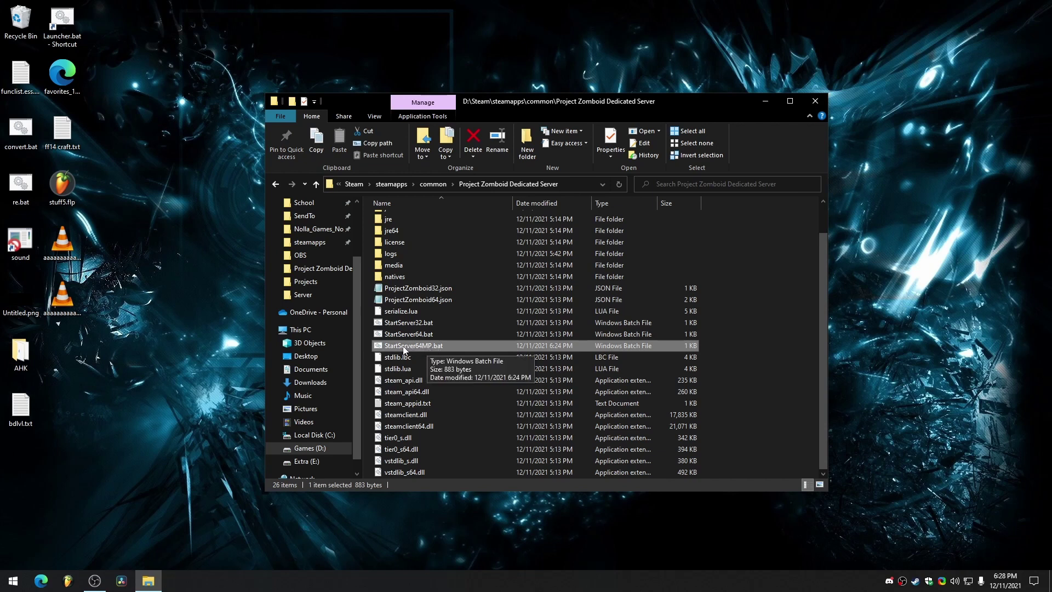
pyautogui.rightClick(404, 351)
# Edit StartServer64MP.bat: delete -nosteam, change the 16g memory values to 2g, and save.
pyautogui.click(317, 129)
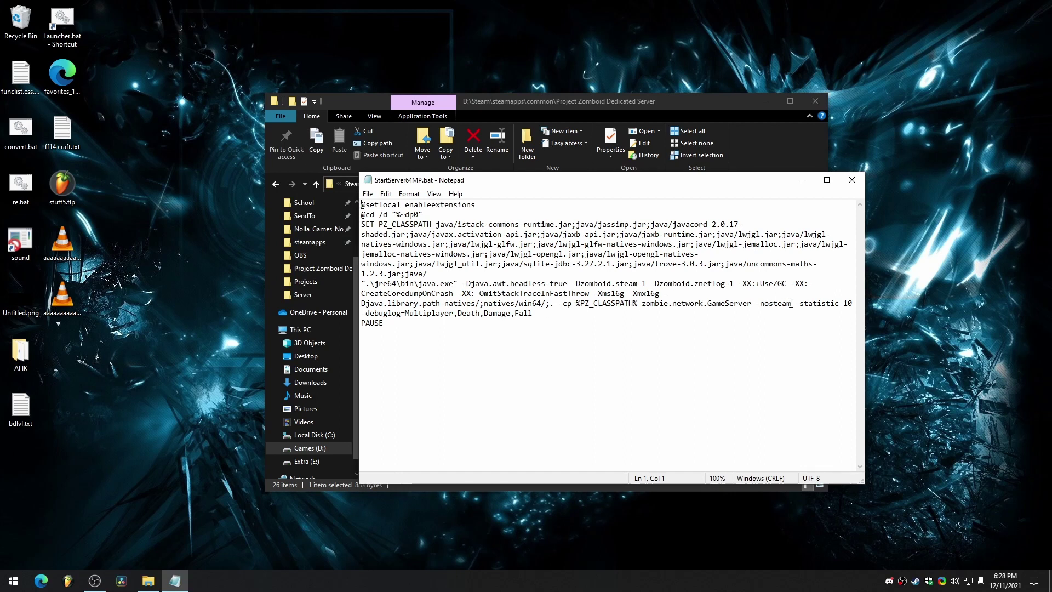
pyautogui.moveTo(790, 302); pyautogui.dragTo(757, 305)
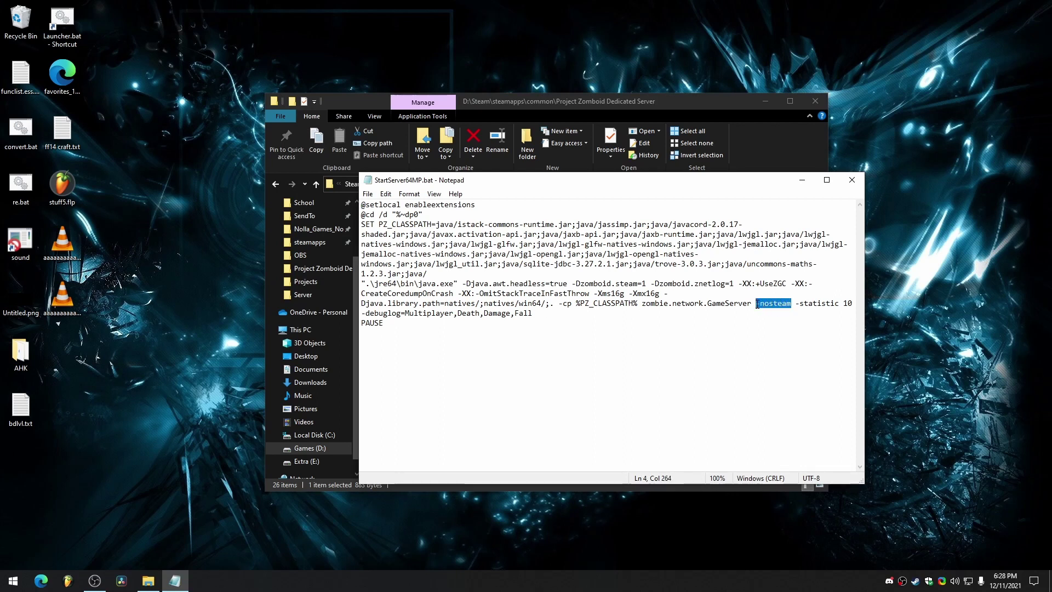
pyautogui.press('BackSpace')
pyautogui.press('BackSpace')
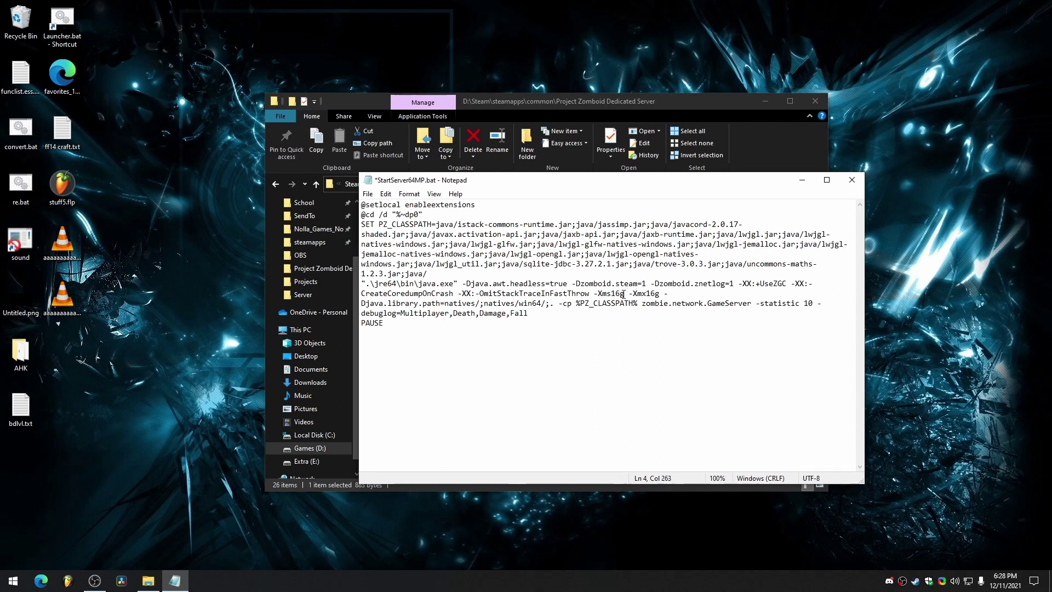
pyautogui.click(613, 294)
pyautogui.moveTo(651, 293); pyautogui.dragTo(614, 293)
pyautogui.write('2')
pyautogui.write('2')
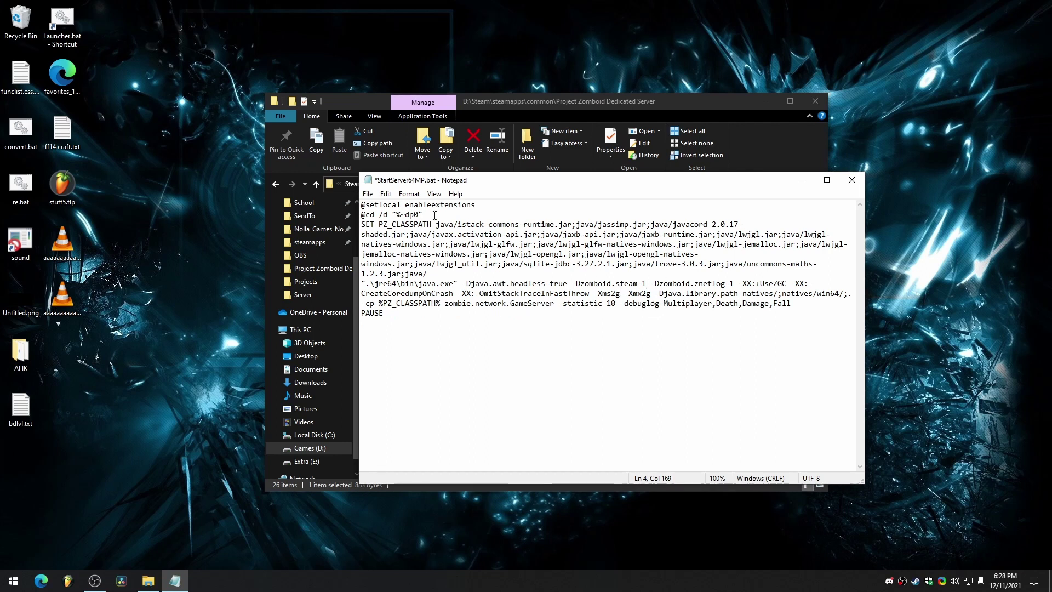
pyautogui.click(367, 194)
pyautogui.click(390, 241)
# Run StartServer64MP.bat and check the console shows the server listening on port 16261.
pyautogui.click(852, 181)
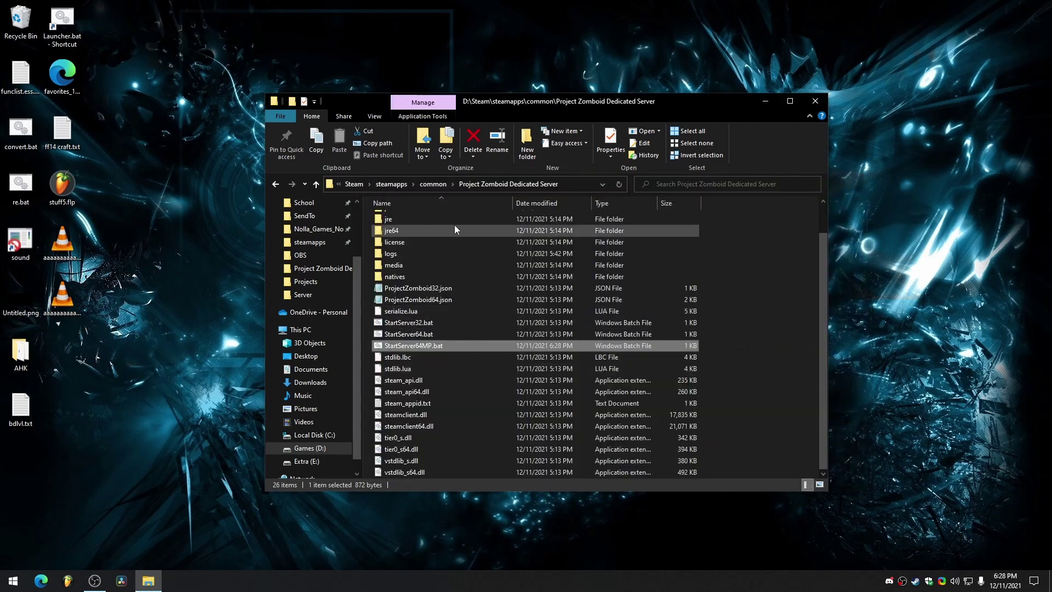
pyautogui.doubleClick(411, 345)
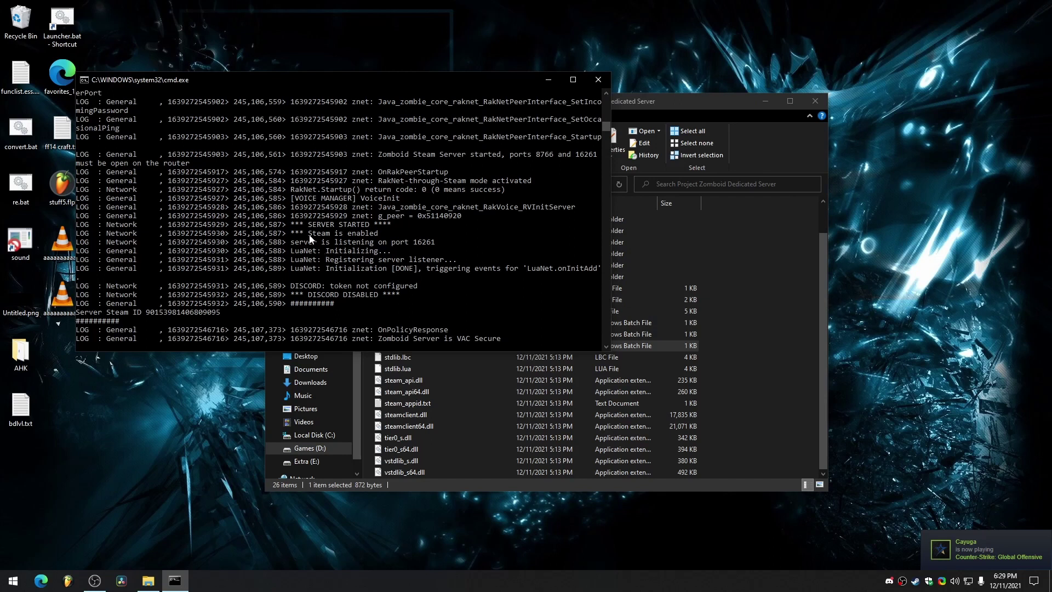
pyautogui.moveTo(291, 233); pyautogui.dragTo(411, 249)
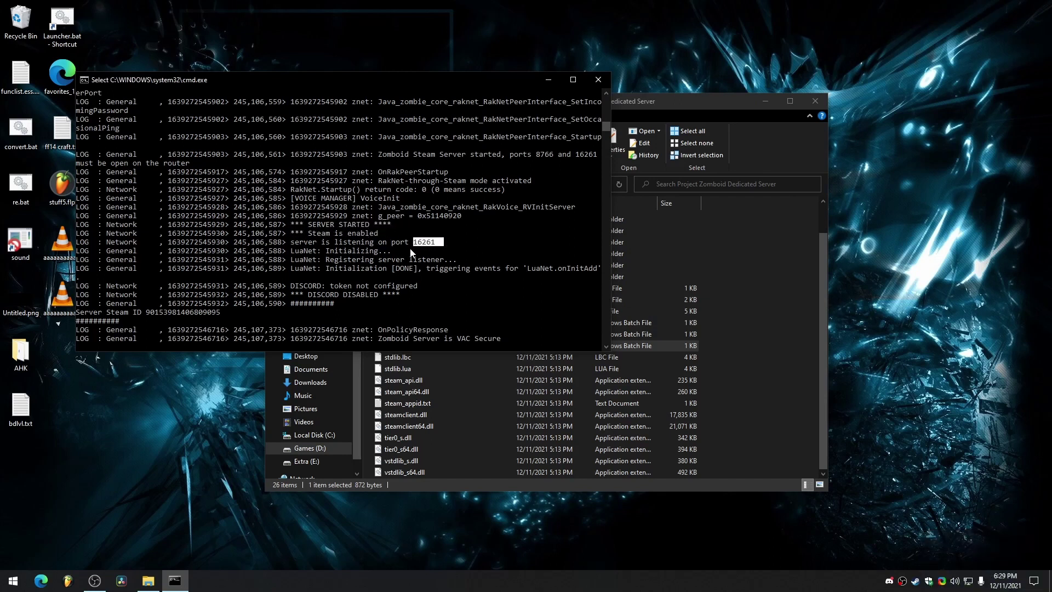
pyautogui.click(469, 248)
pyautogui.click(882, 401)
# Launch Project Zomboid from Steam, remove the old TEST SERVER favorite, and pick TEST SERVER from the internet list.
pyautogui.rightClick(916, 581)
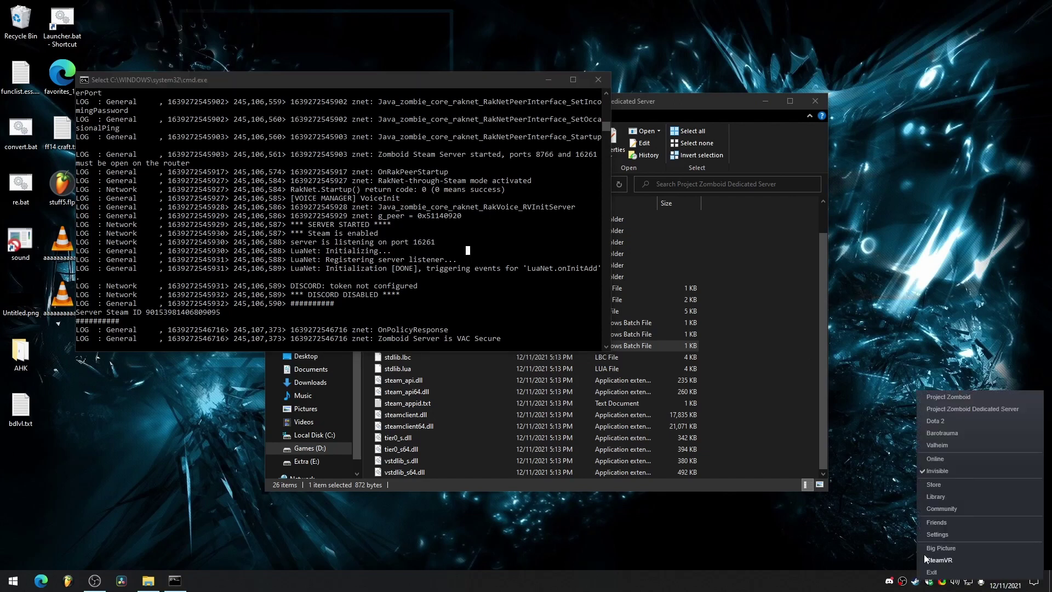
pyautogui.click(954, 399)
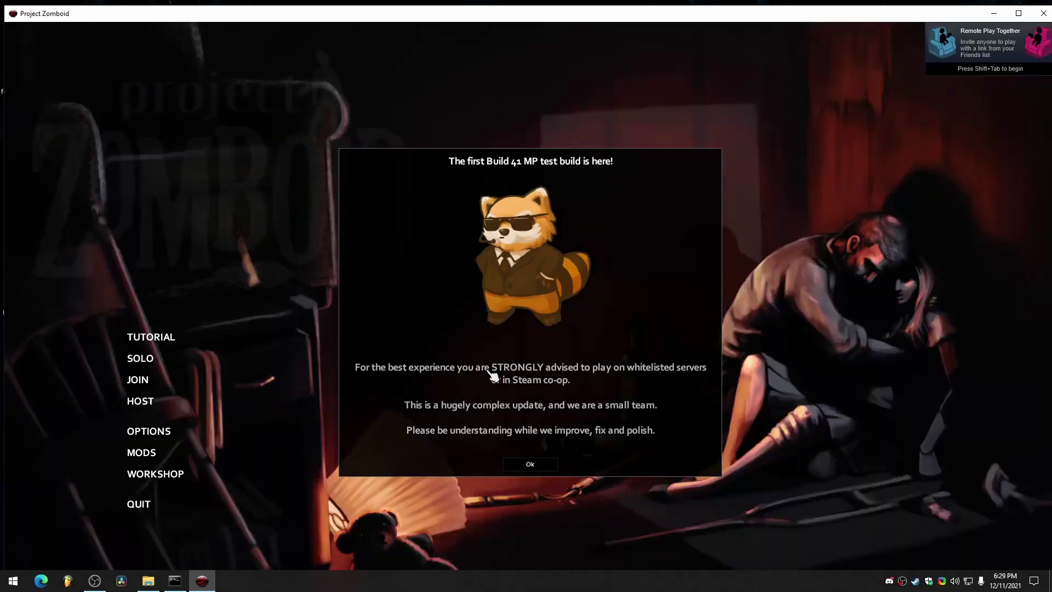
pyautogui.click(527, 466)
pyautogui.click(143, 379)
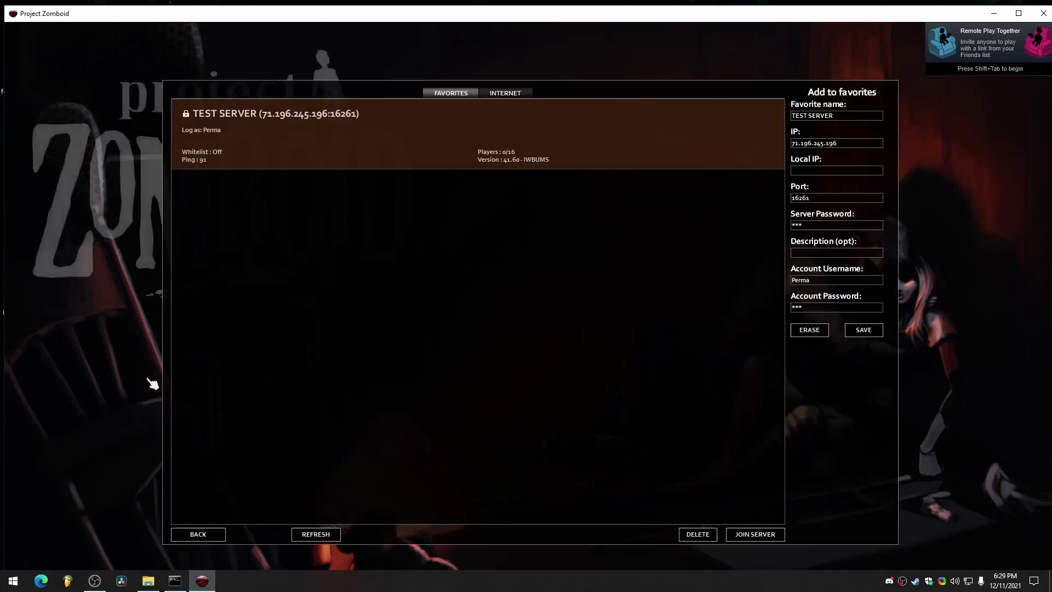
pyautogui.click(697, 534)
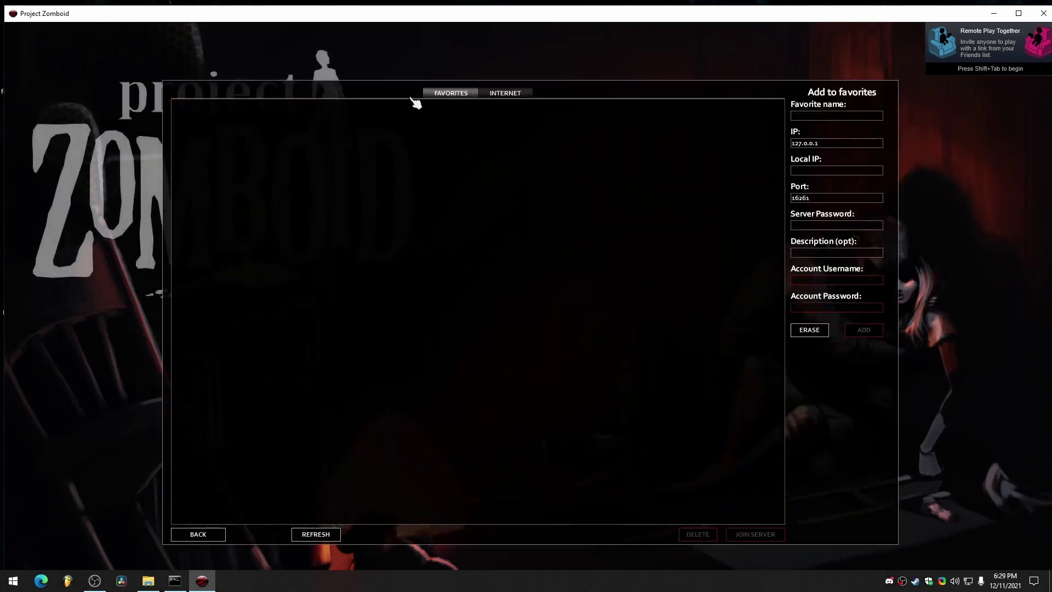
pyautogui.click(501, 94)
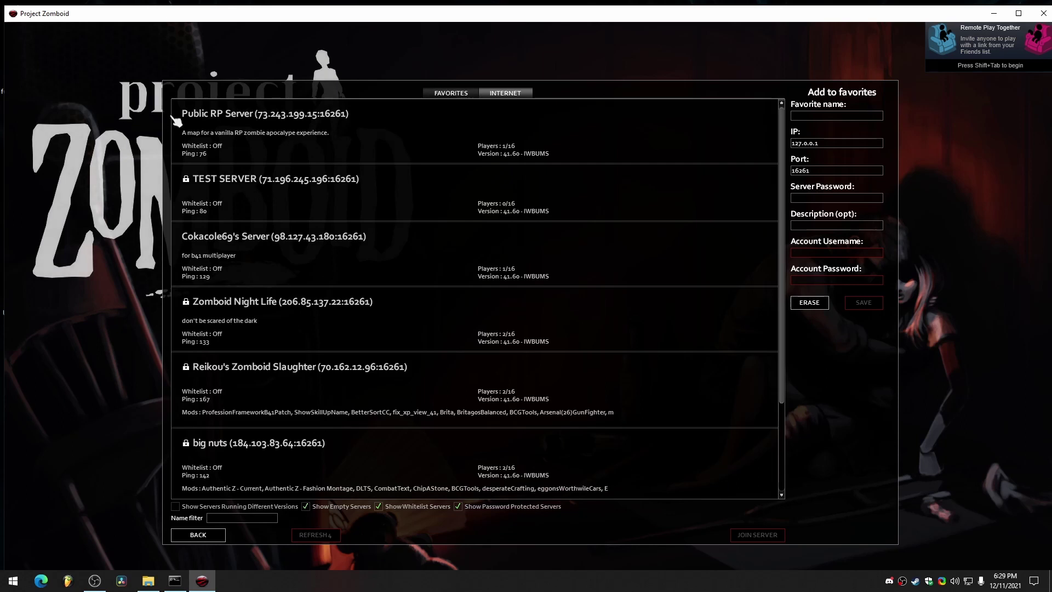
pyautogui.click(260, 198)
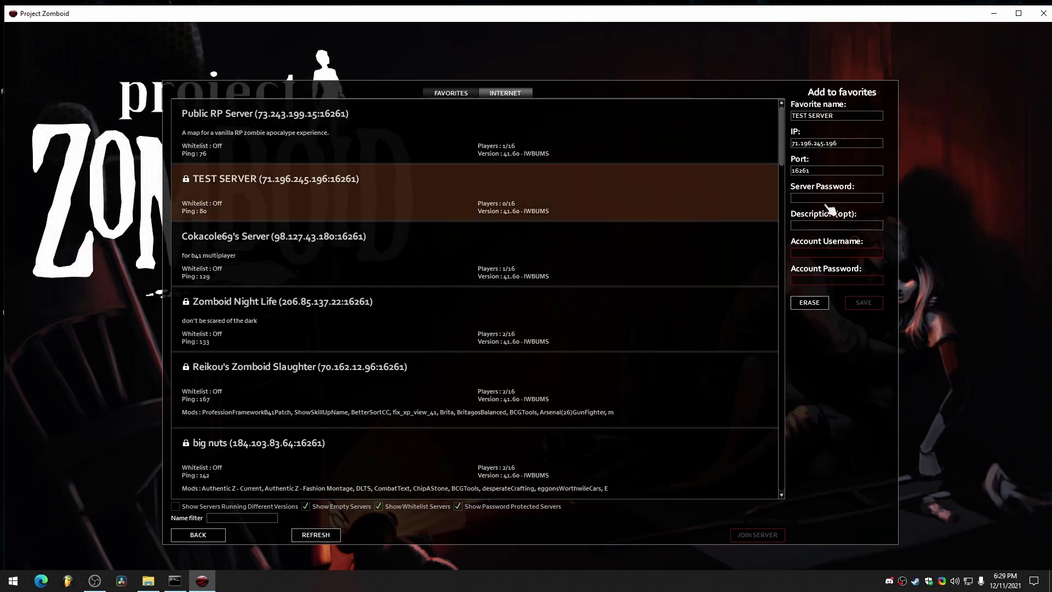
# Set the favorite's account username to TEST and enter the account and server passwords.
pyautogui.click(846, 253)
pyautogui.write('TESTACCOUNT')
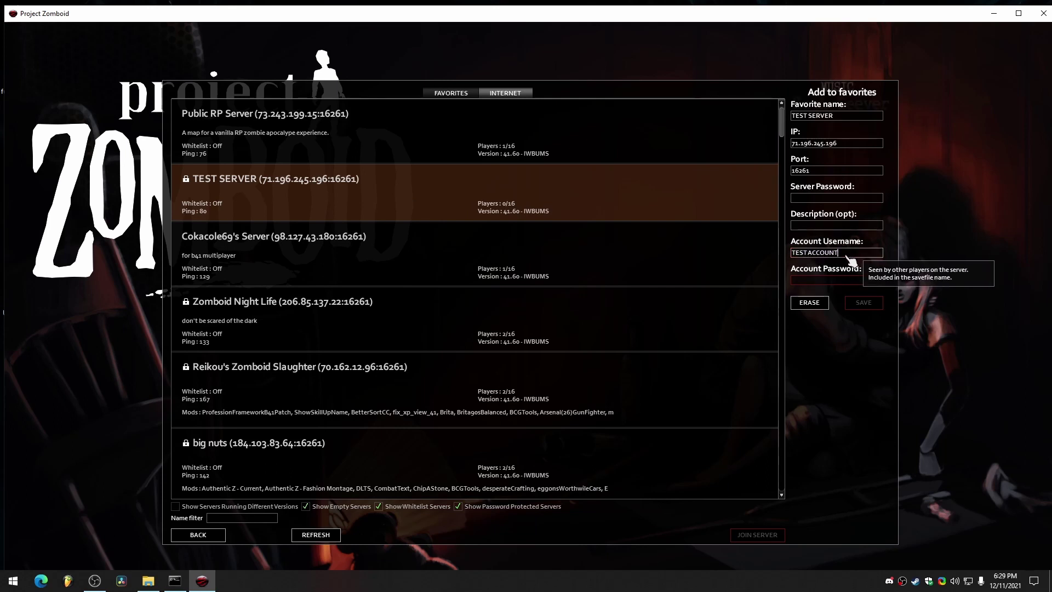
pyautogui.moveTo(808, 253); pyautogui.dragTo(944, 254)
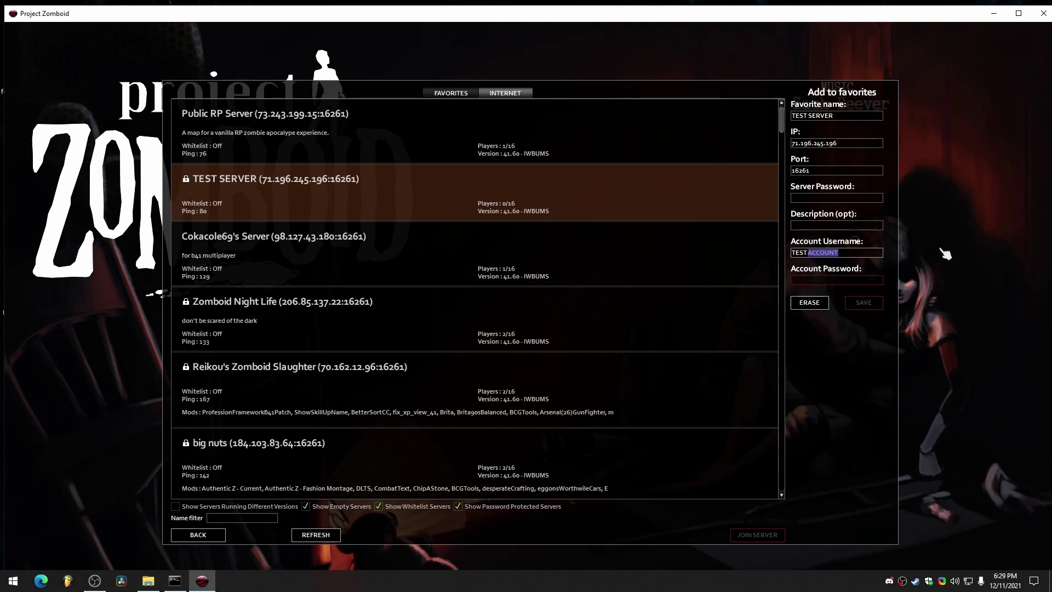
pyautogui.press('BackSpace')
pyautogui.click(832, 279)
pyautogui.write('123')
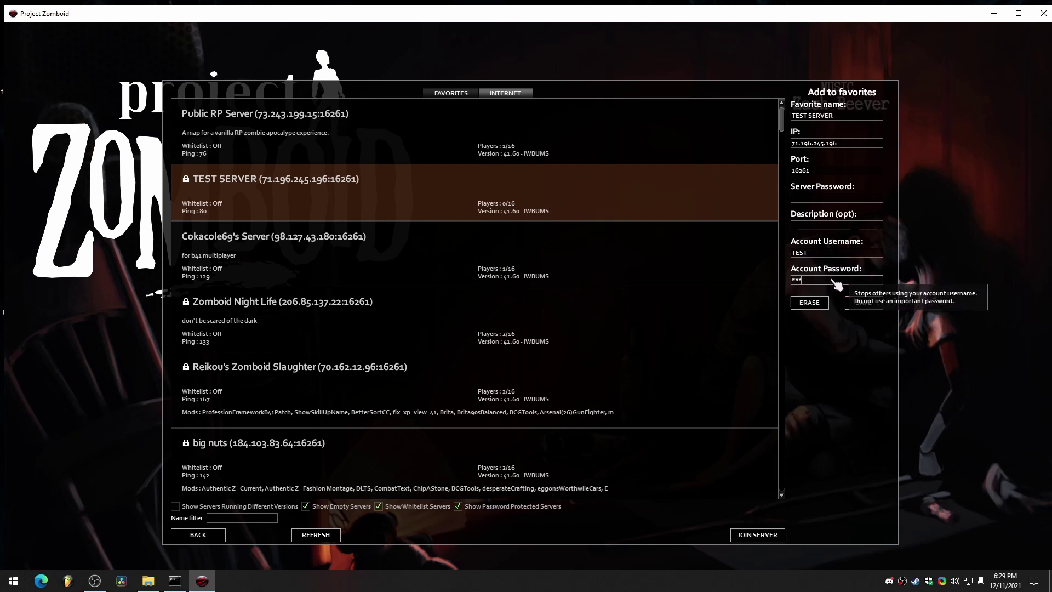
pyautogui.click(825, 198)
pyautogui.write('123')
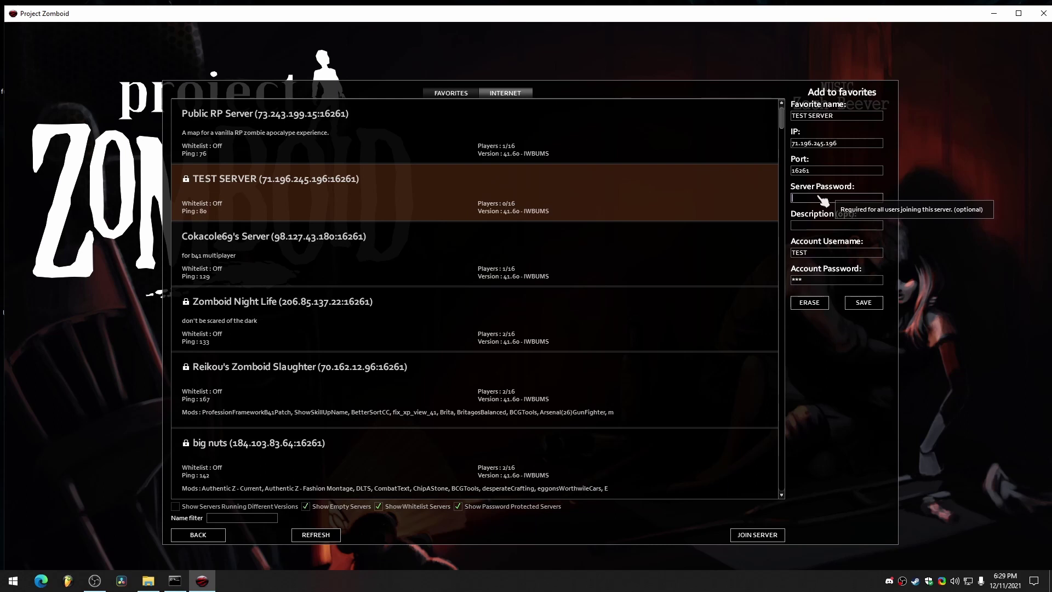
# Save the favorite with local IP 127.0.0.1, refresh, try joining, then back out after the P2P failure.
pyautogui.click(867, 307)
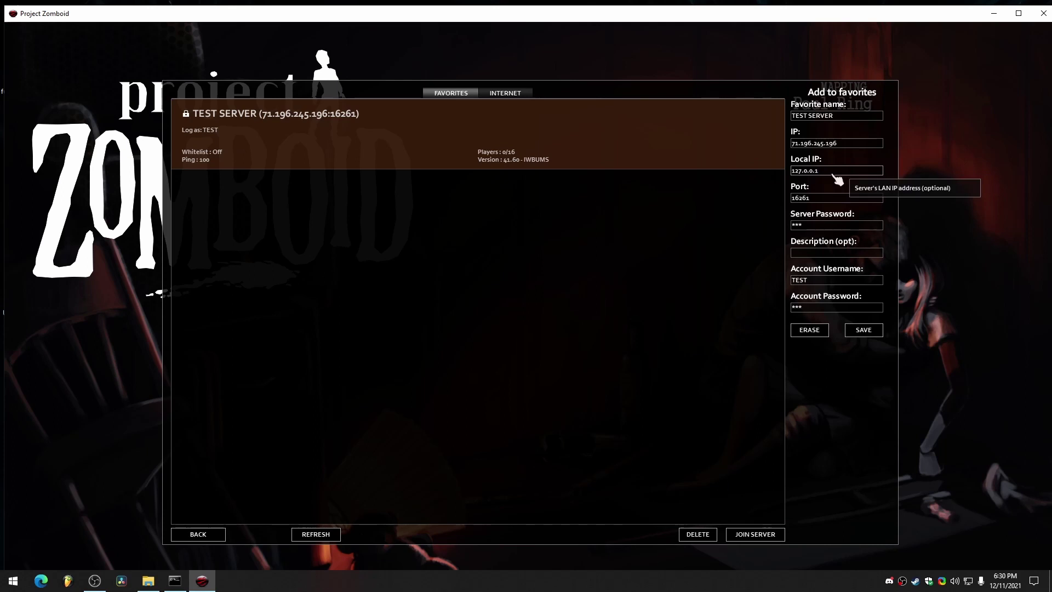
pyautogui.click(875, 334)
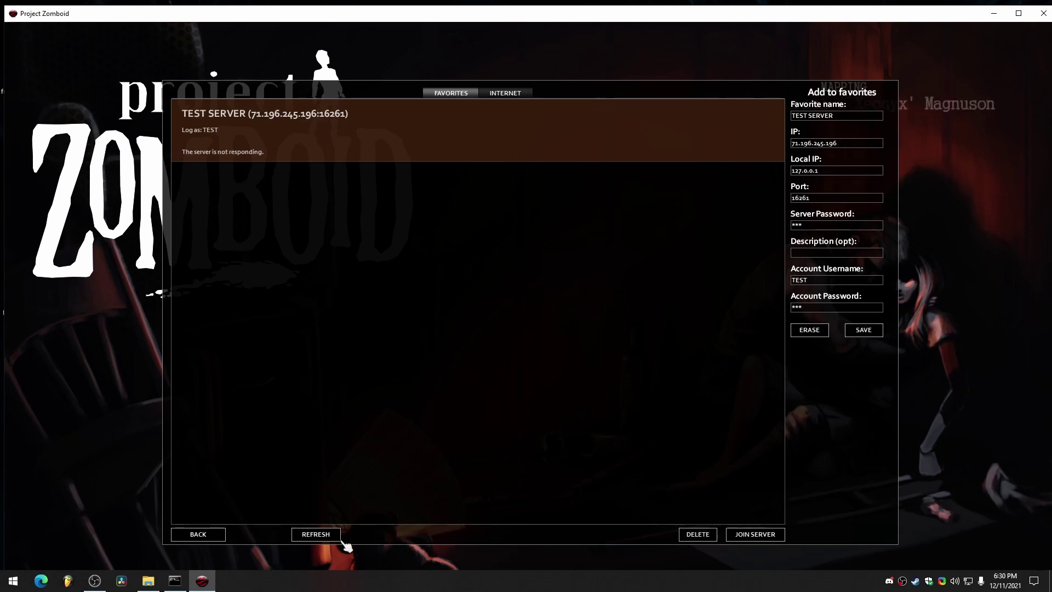
pyautogui.click(322, 538)
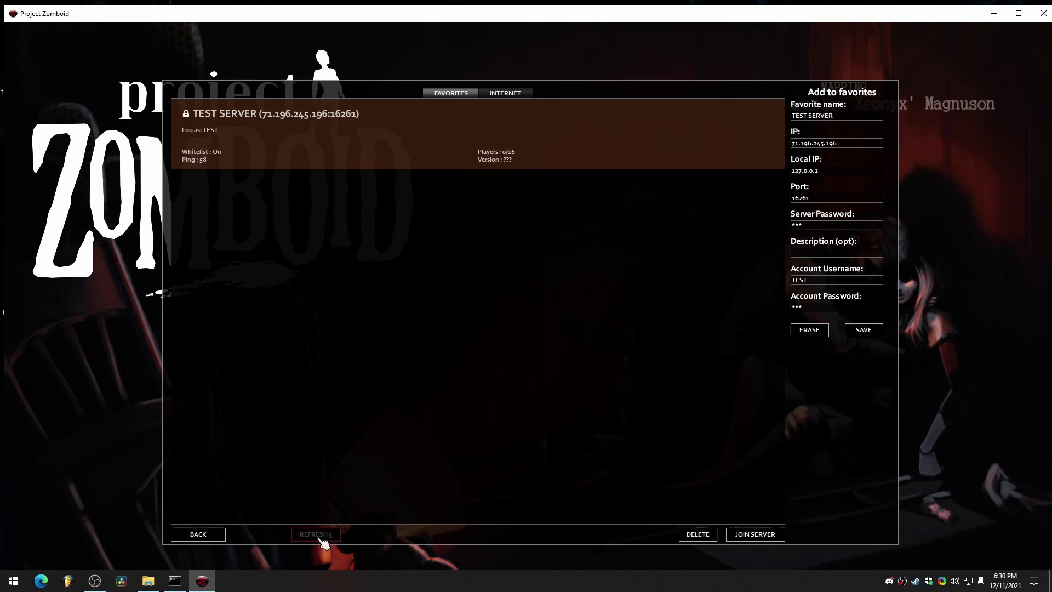
pyautogui.click(754, 536)
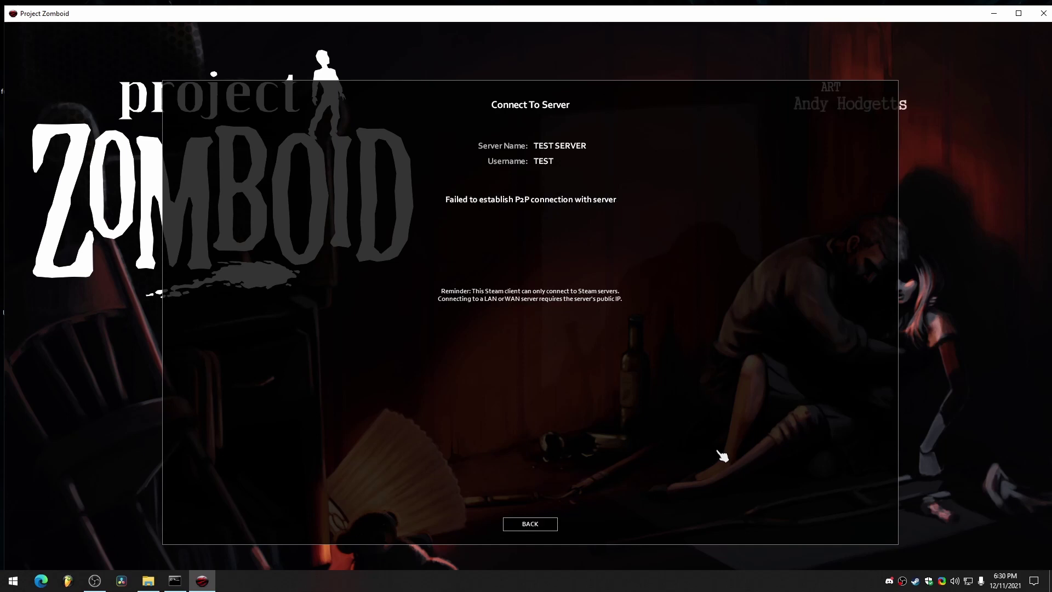
pyautogui.click(530, 523)
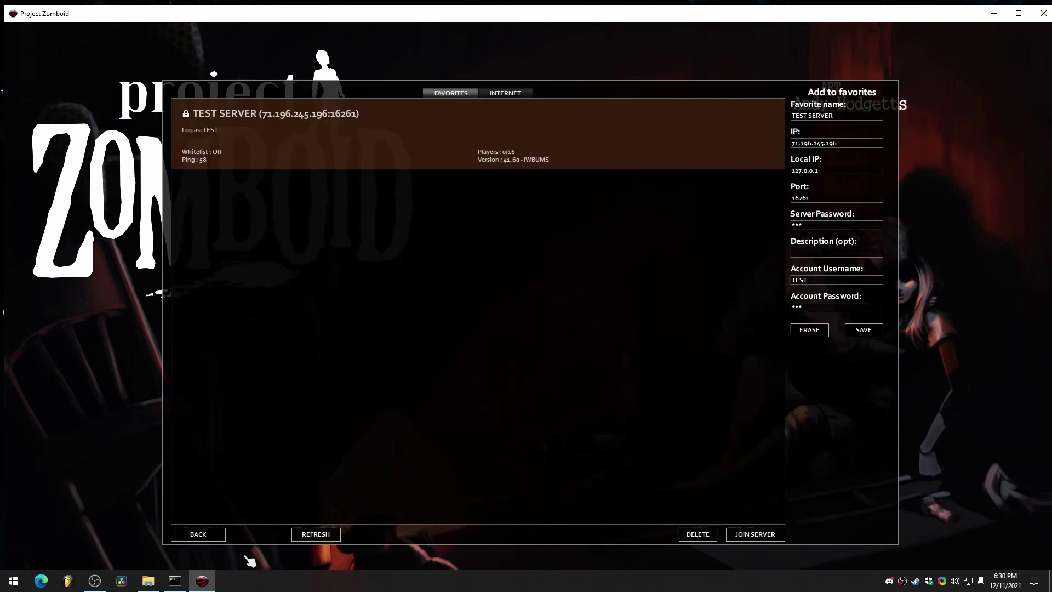
# Close the server console, relaunch it via StartServer64, and return to the game's Internet server list.
pyautogui.click(175, 580)
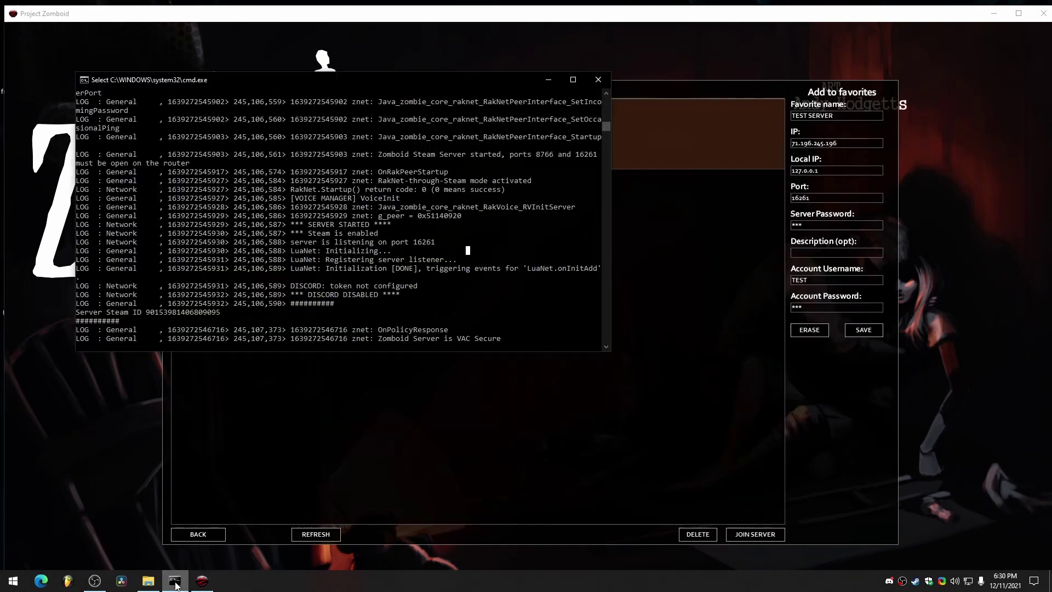
pyautogui.click(598, 80)
pyautogui.click(148, 580)
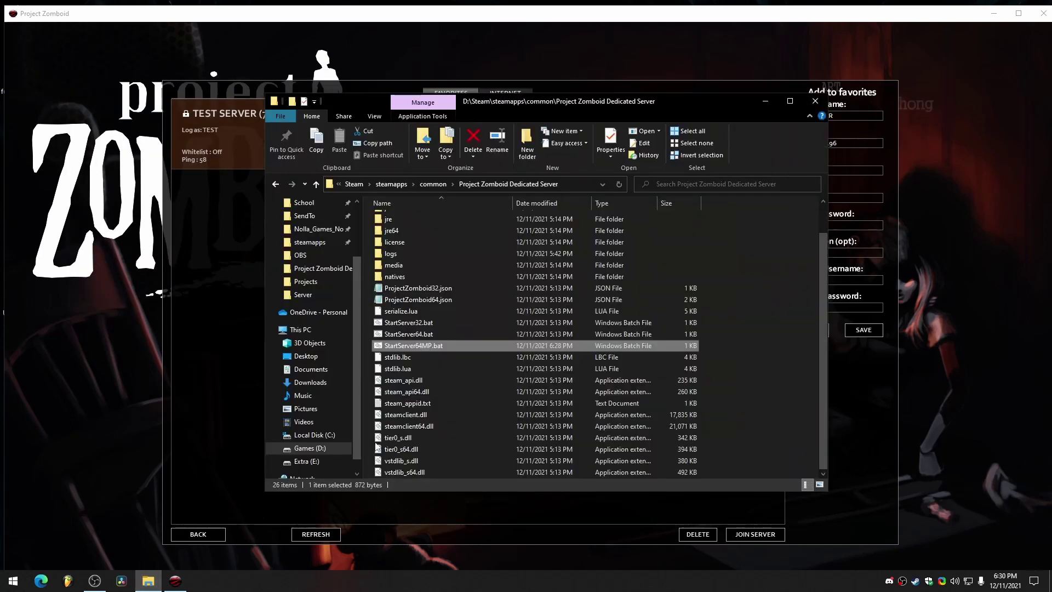
pyautogui.doubleClick(426, 346)
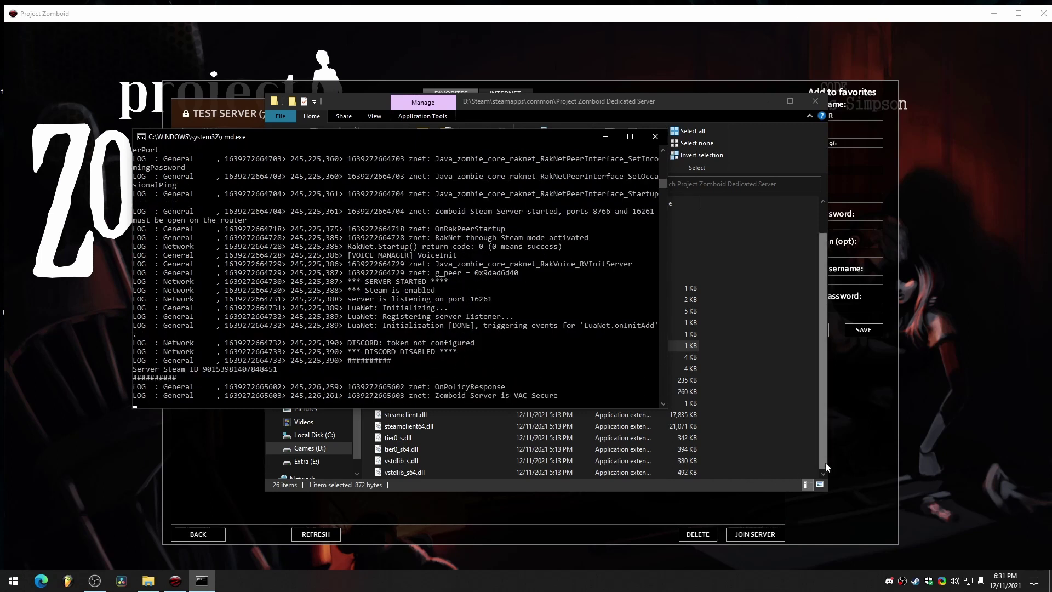
pyautogui.click(857, 447)
pyautogui.click(515, 94)
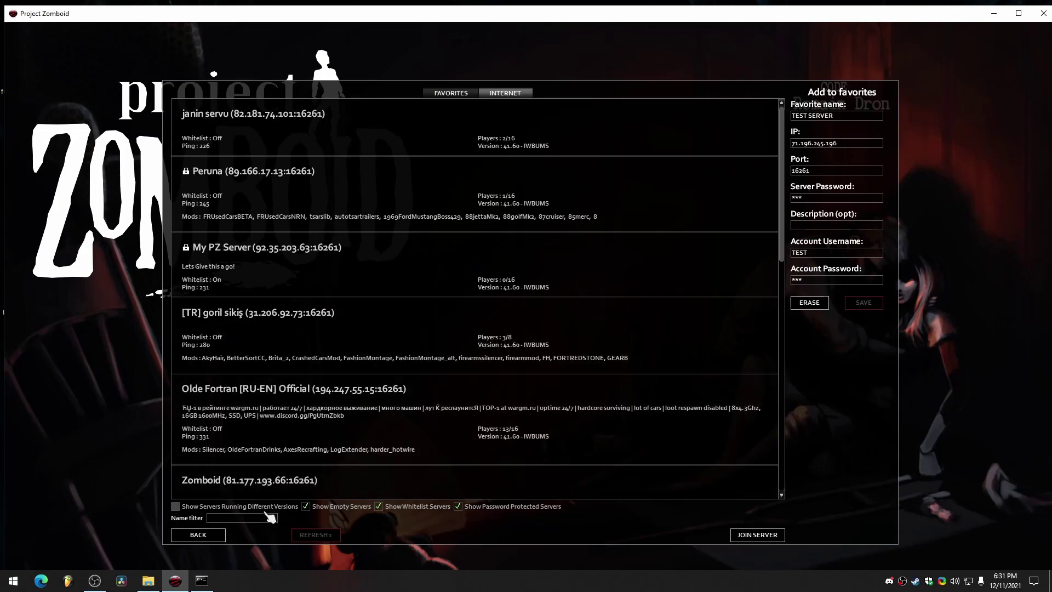
# Refresh the Internet list until TEST SERVER appears, select it, and switch to Favorites.
pyautogui.click(304, 535)
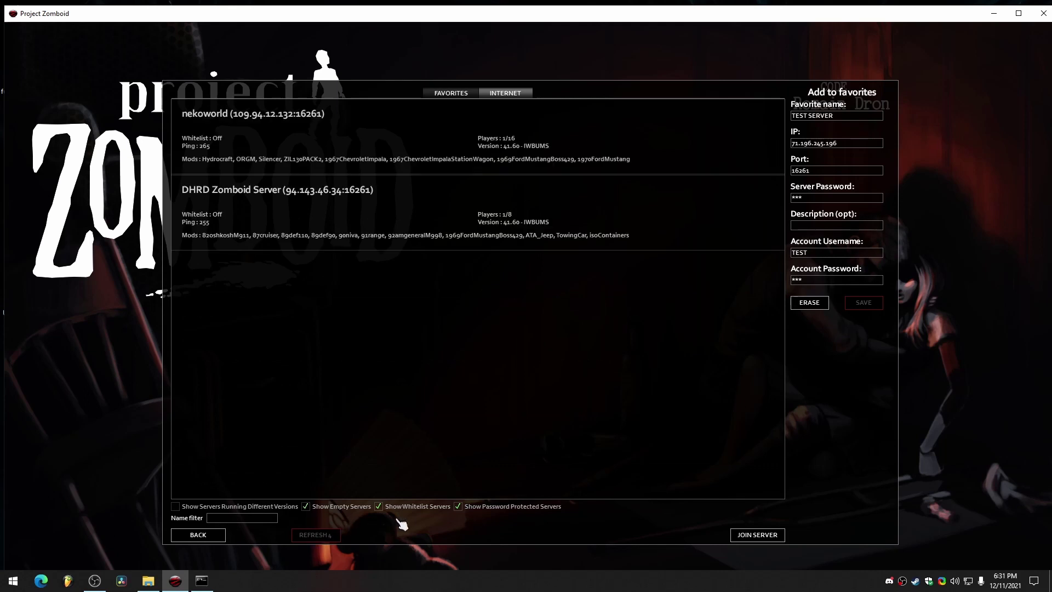
pyautogui.click(455, 93)
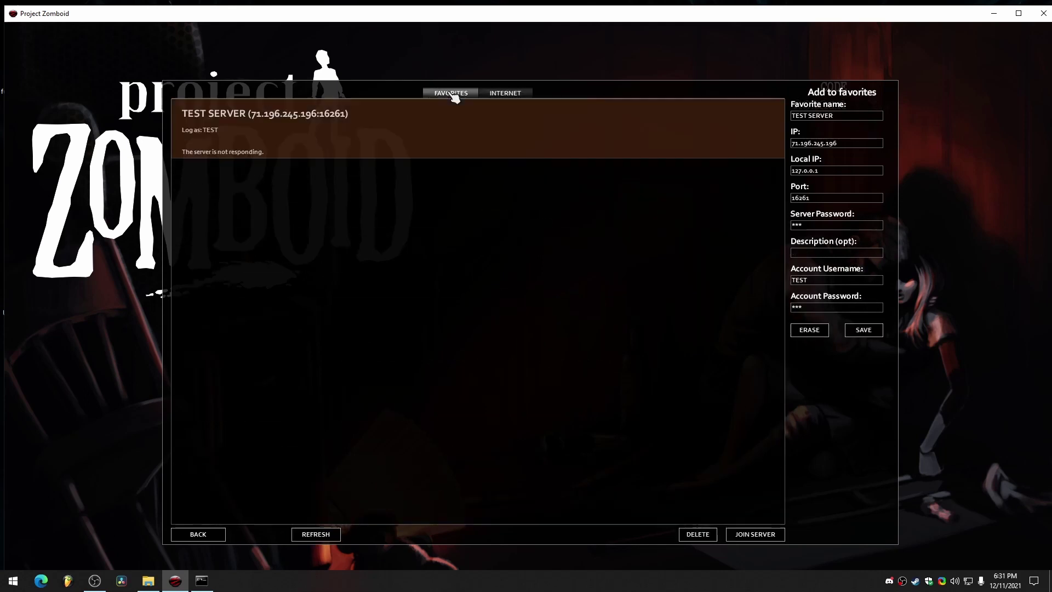
pyautogui.click(515, 98)
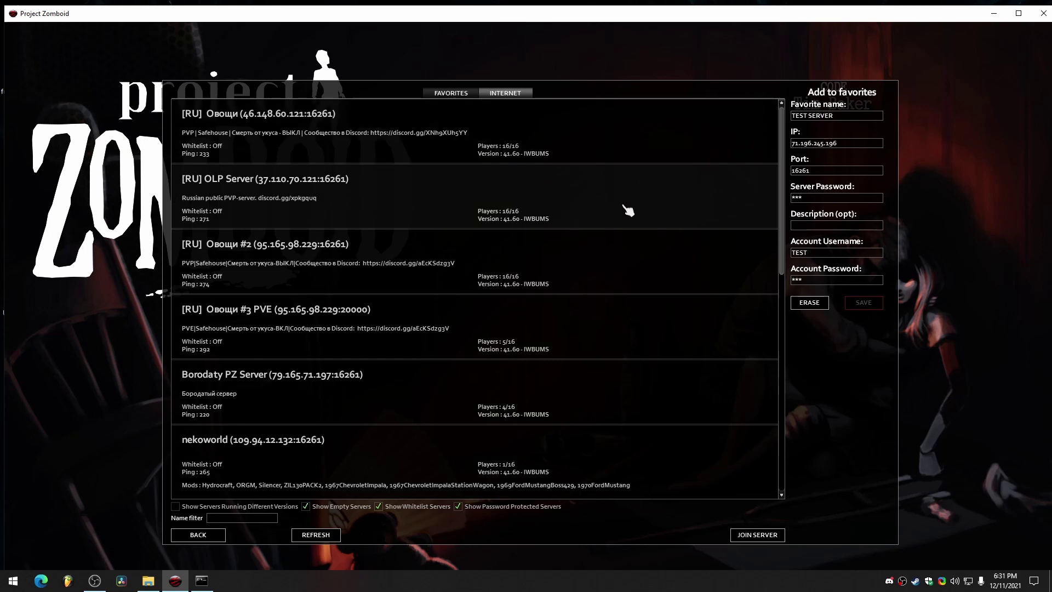
pyautogui.scroll(-10, 563, 216)
pyautogui.scroll(1, 521, 430)
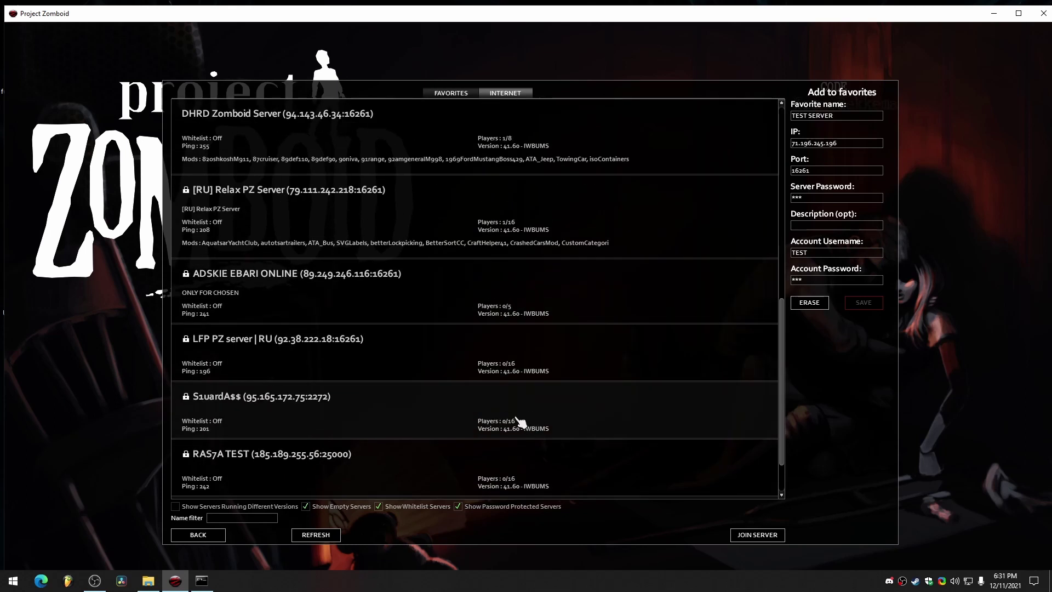
pyautogui.scroll(-1, 469, 439)
pyautogui.scroll(10, 438, 440)
pyautogui.click(314, 536)
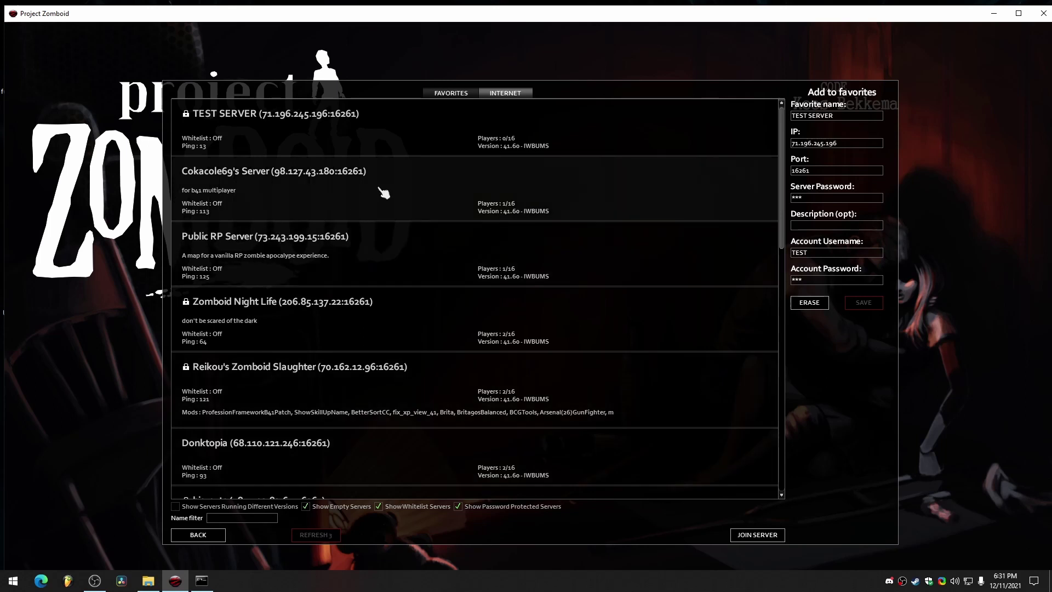
pyautogui.click(304, 140)
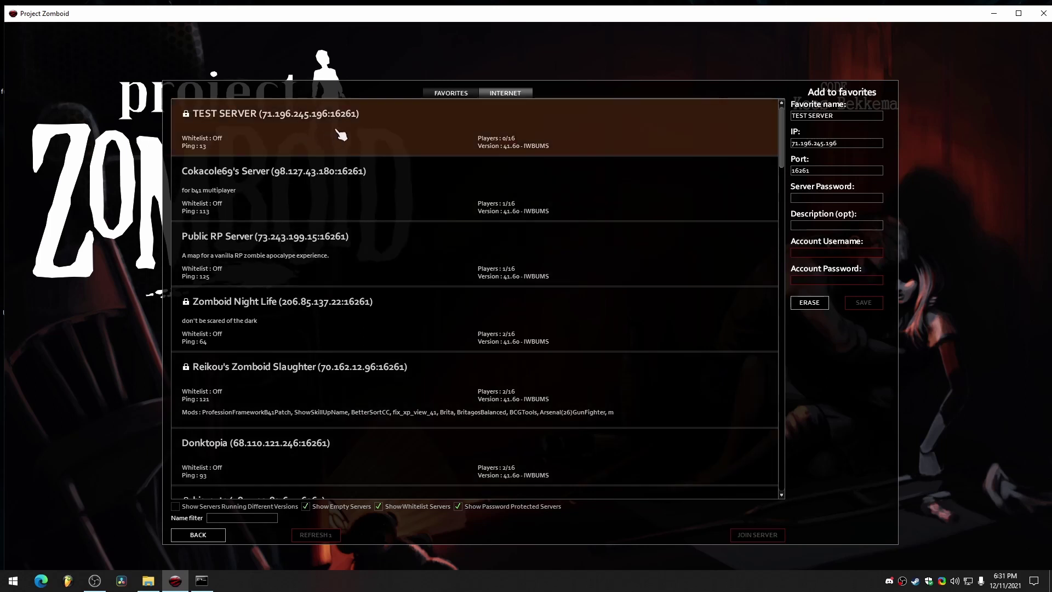
pyautogui.click(457, 94)
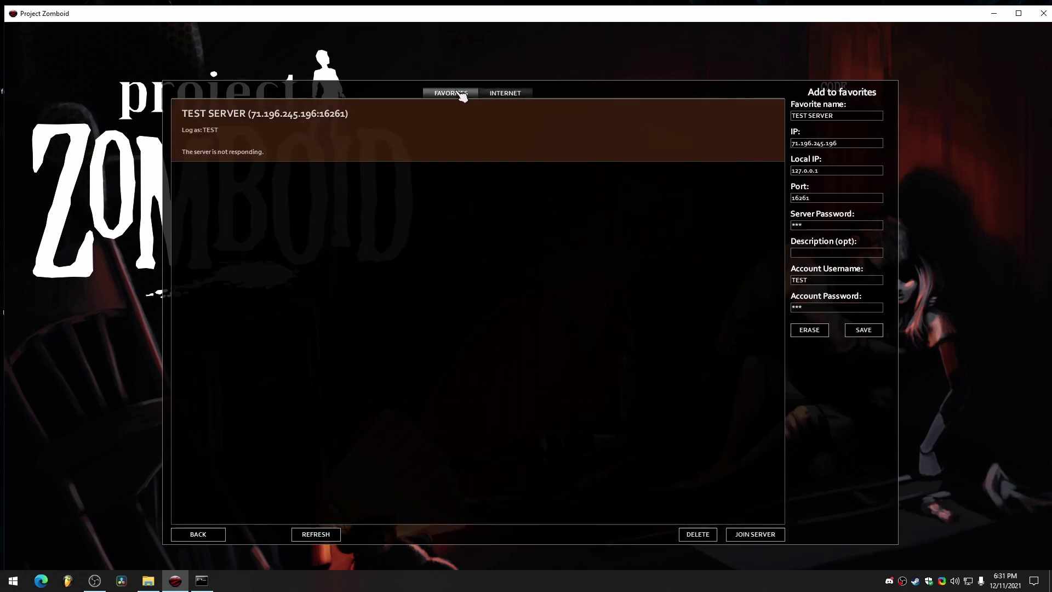
# Join TEST SERVER, accept the Muldraugh, KY spawn and default occupation and traits, and start playing.
pyautogui.click(756, 534)
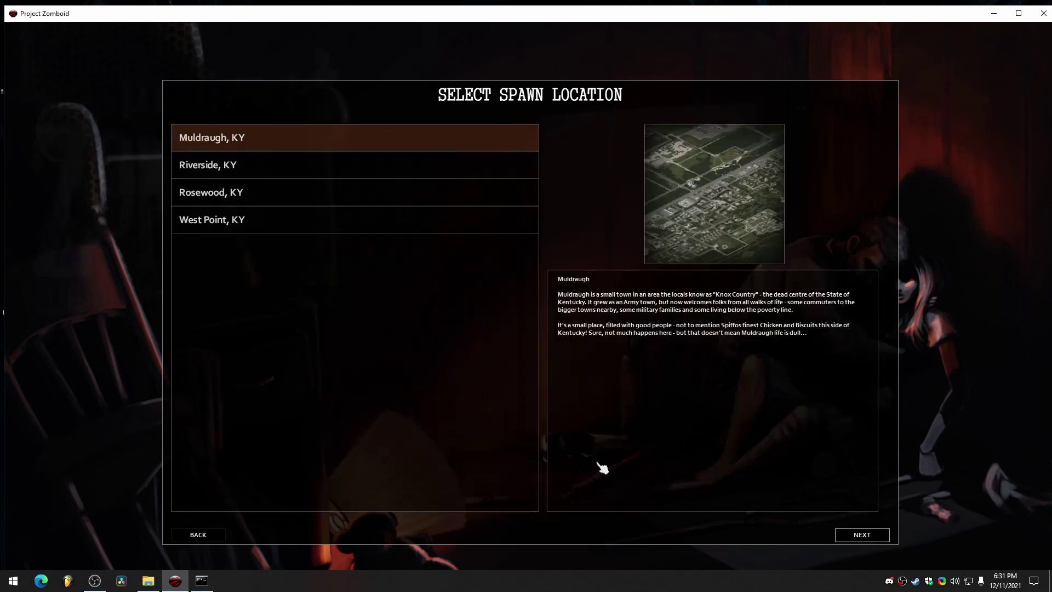
pyautogui.click(862, 535)
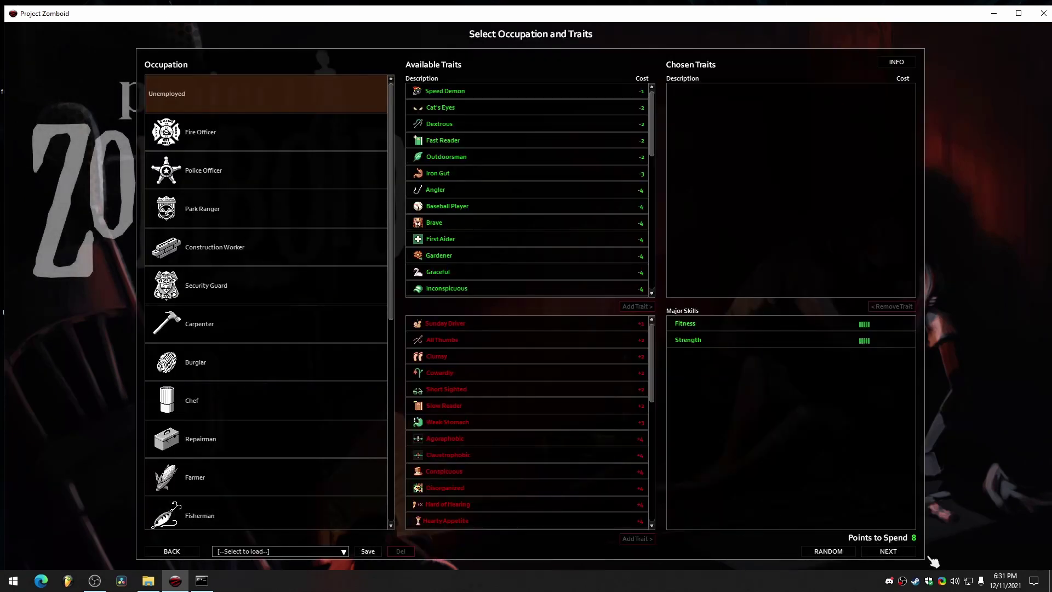
pyautogui.click(898, 552)
pyautogui.click(902, 554)
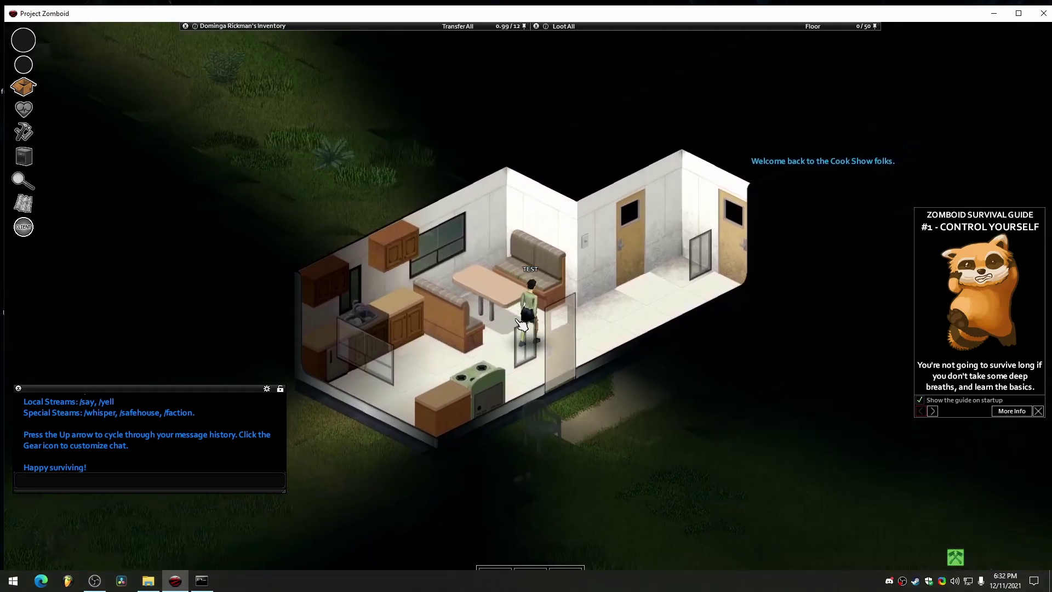
# Walk the character toward the trailer door, then switch to an empty desktop.
pyautogui.scroll(2, 512, 337)
pyautogui.press('d')
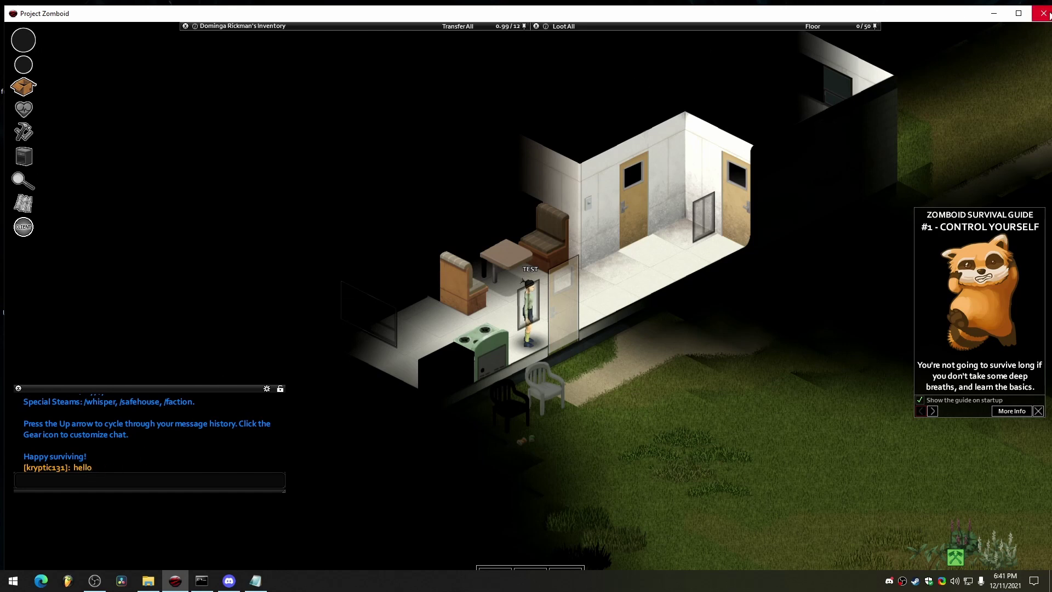
pyautogui.press('ctrl+super+Left')
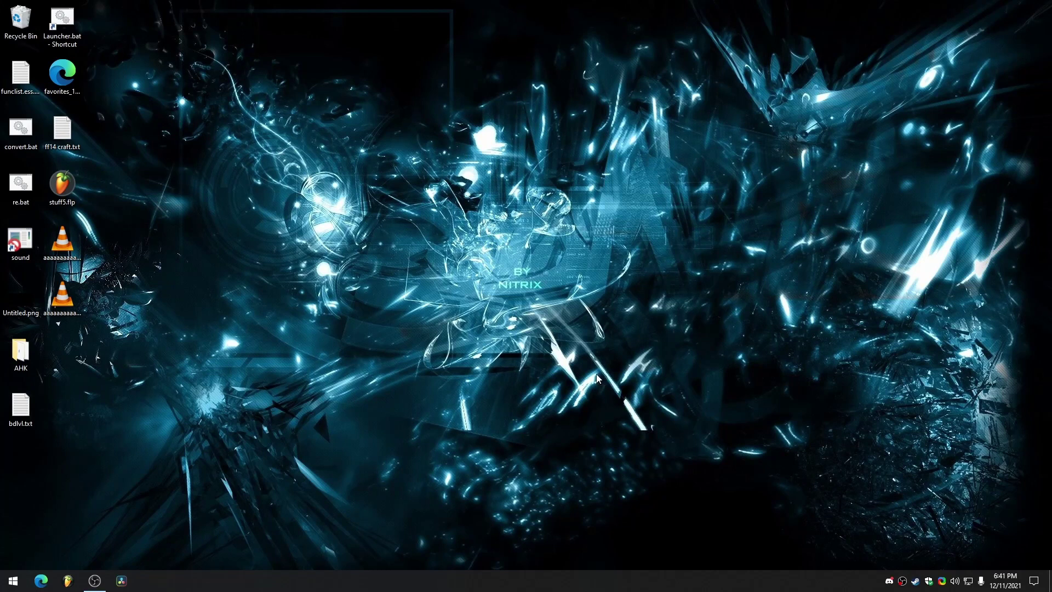